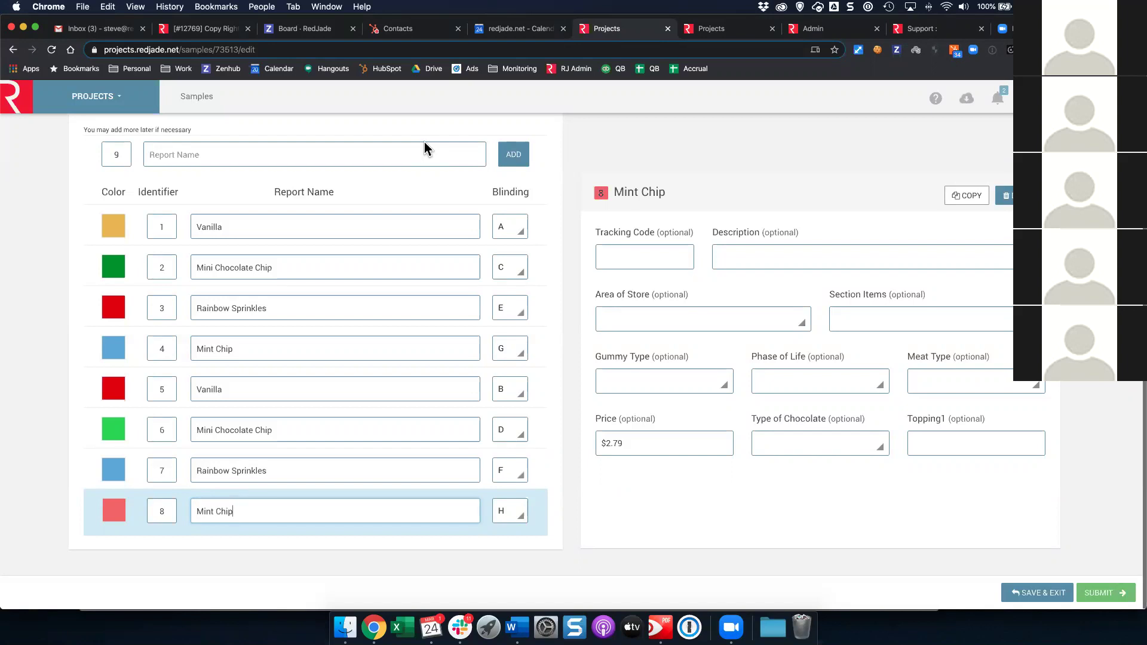
Append ' Concept' to the Vanilla and Mini Chocolate Chip sample names.
click(364, 214)
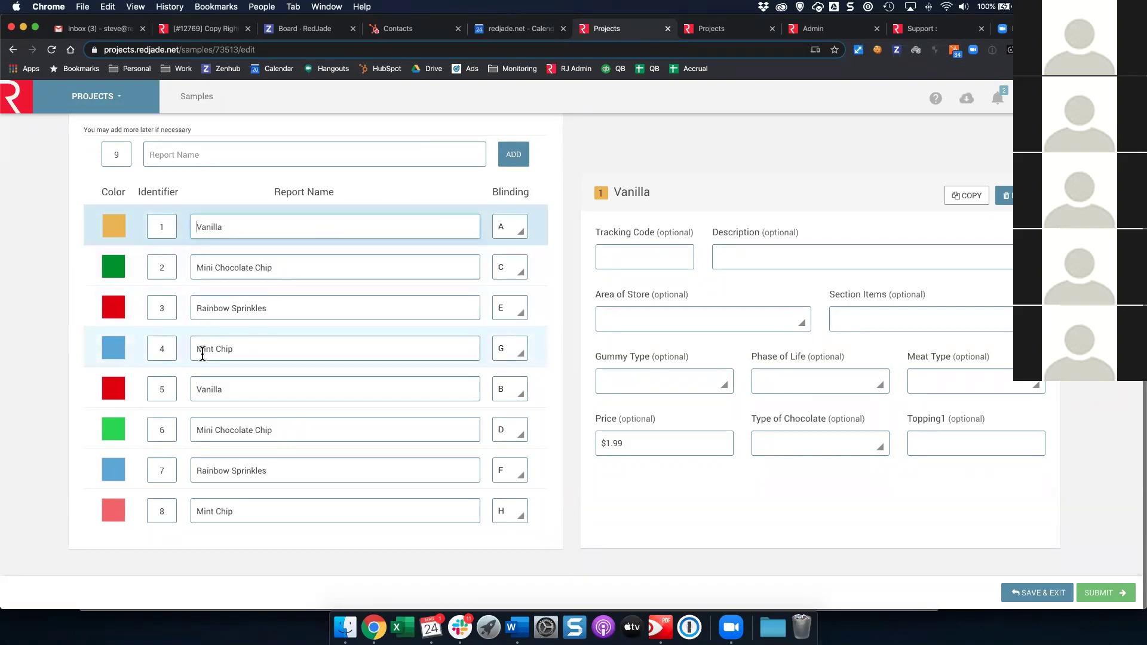
click(281, 222)
text(Concept)
click(299, 268)
text(Con)
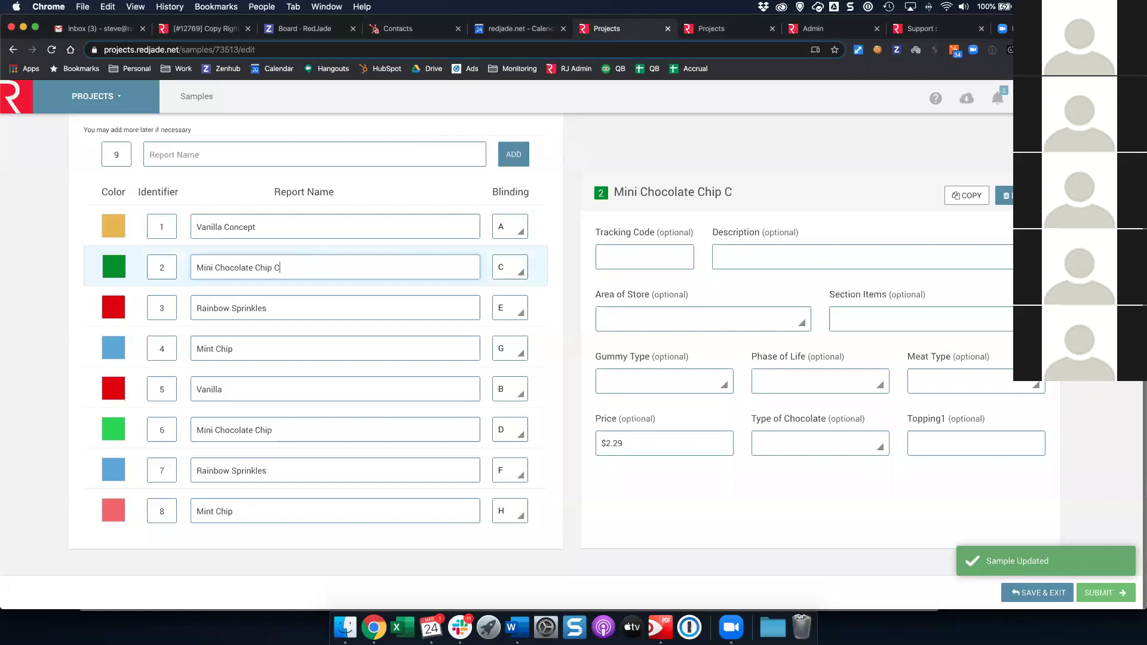
text(cept)
Rename samples 3 and 4 to Rainbow Sprinkles Concept and Mint Chip - Concept, fixing the typo.
click(335, 307)
text(Concept)
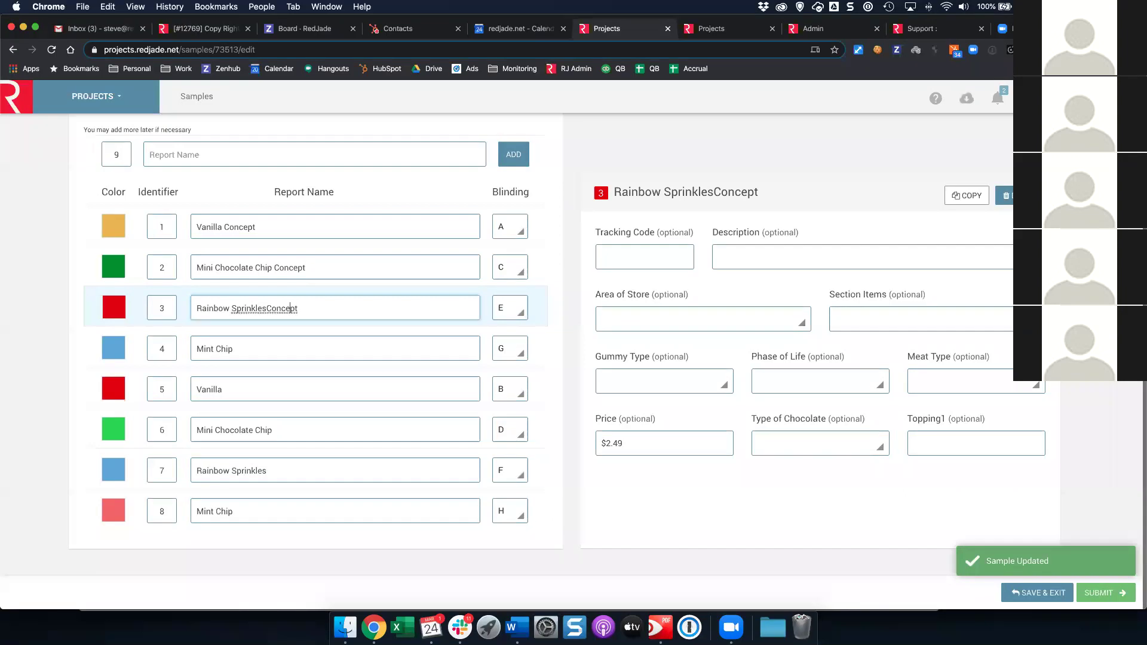
click(267, 308)
click(319, 343)
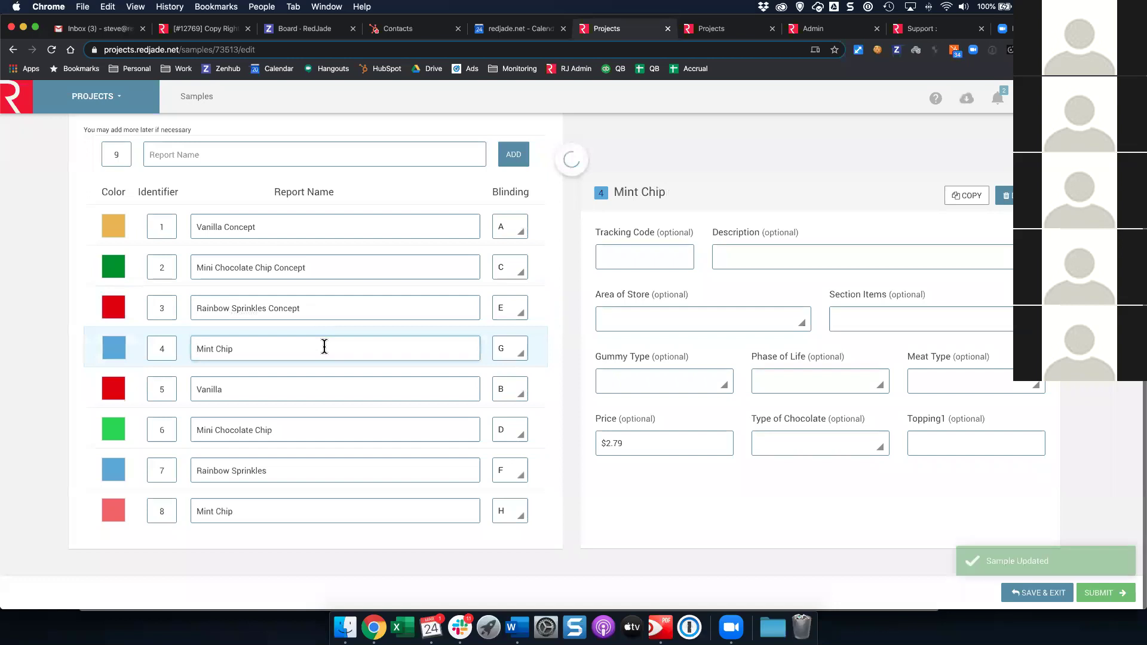
text(- COncept)
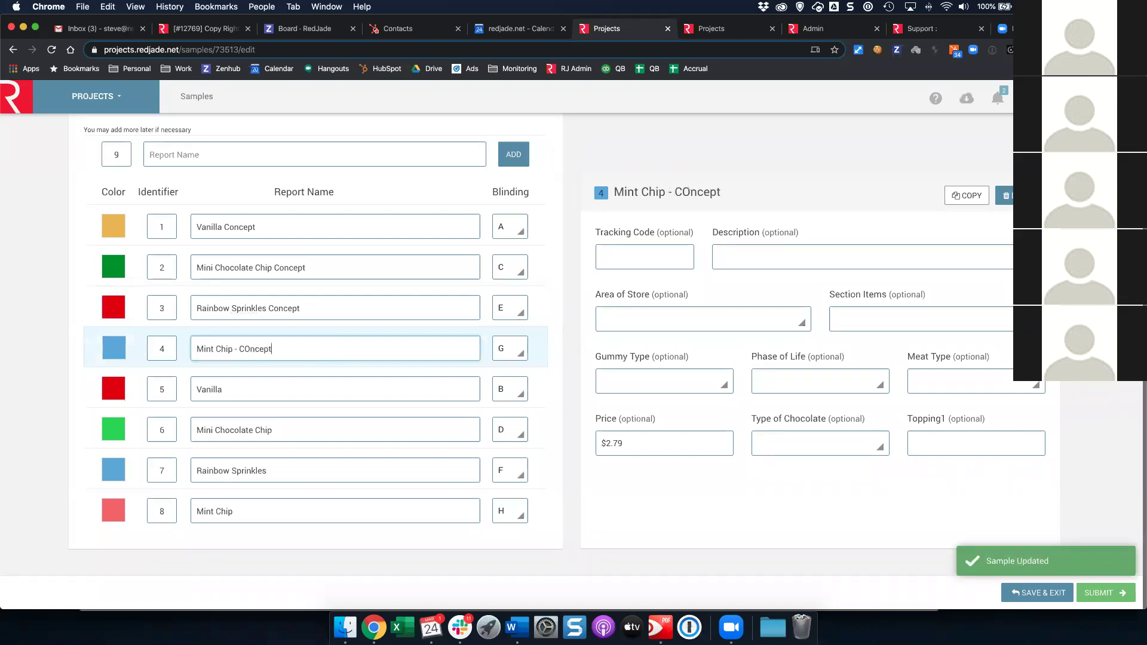
key(BackSpace)
key(BackSpace)
key(BackSpace)
key(BackSpace)
key(BackSpace)
text(oncept)
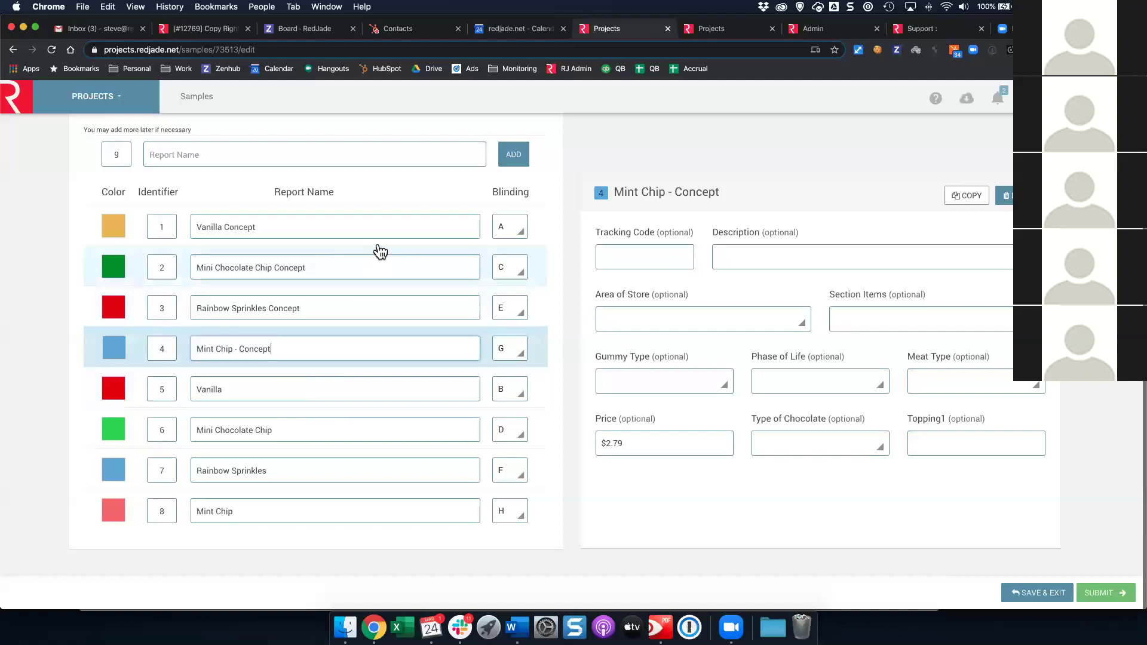
click(422, 233)
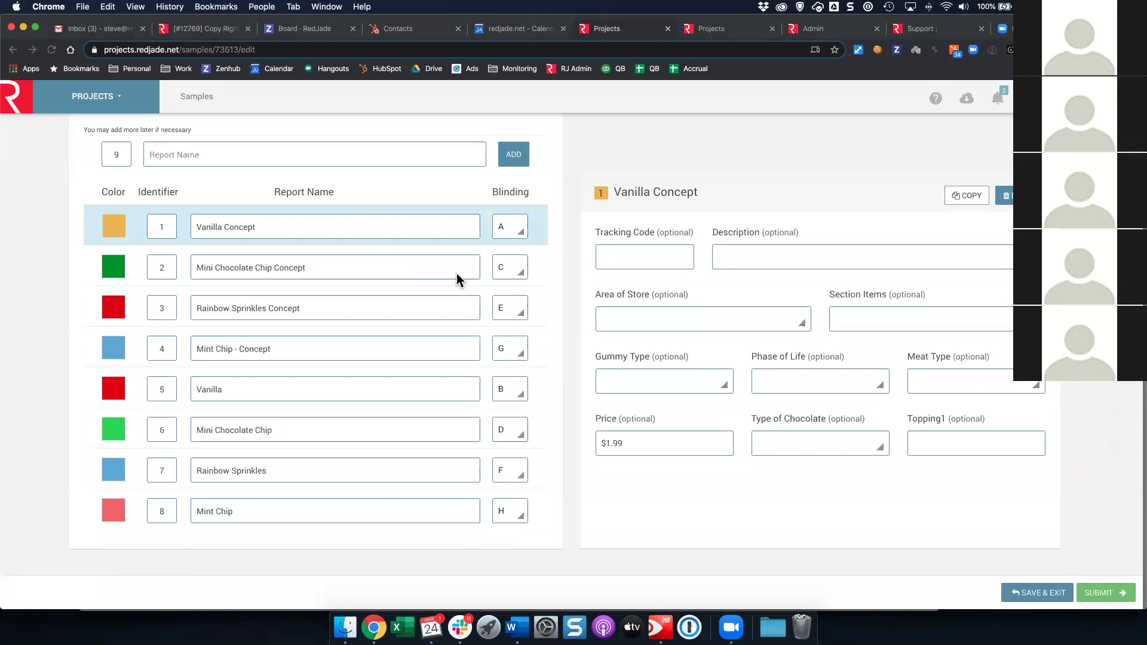
click(702, 166)
click(834, 27)
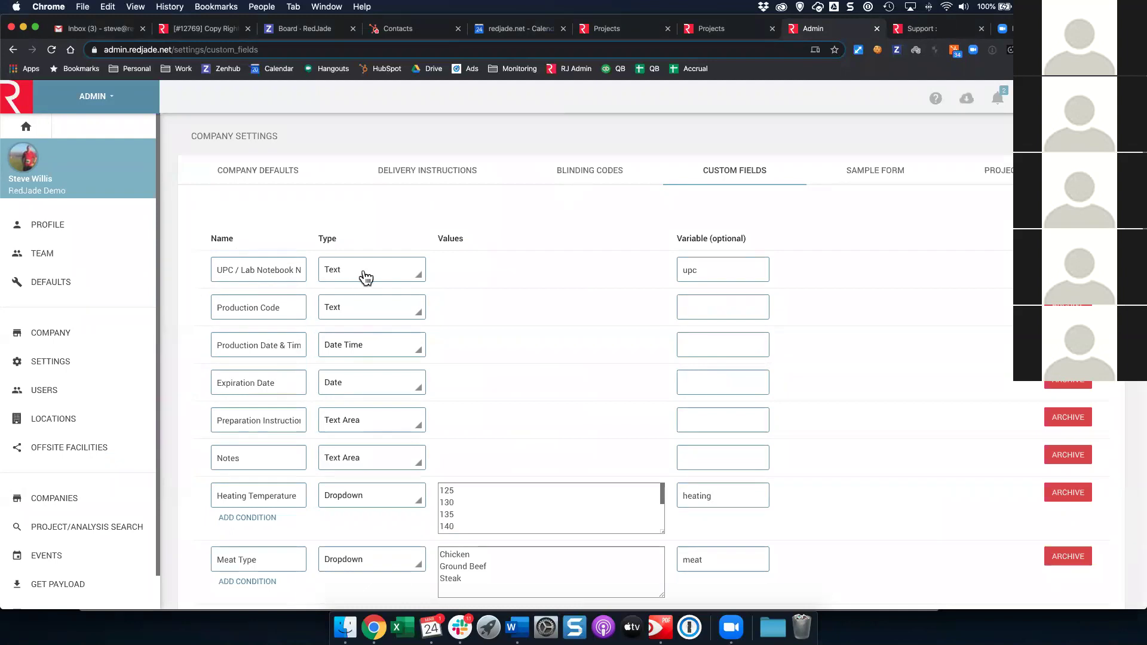
scroll(479, 280, down, 1)
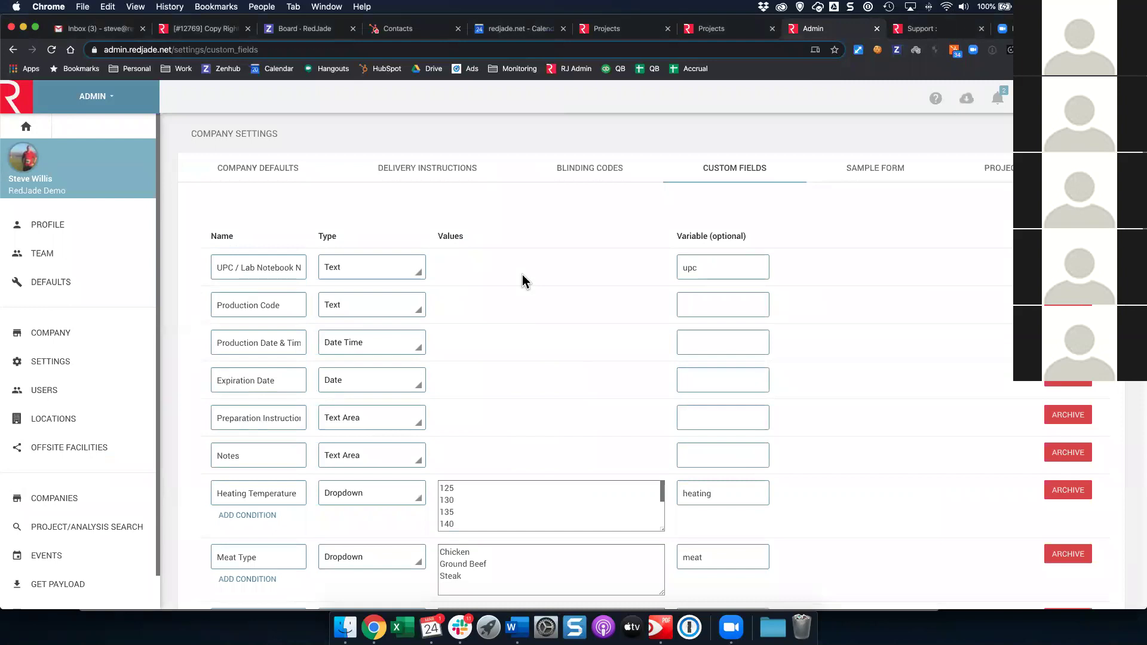
scroll(522, 280, down, 2)
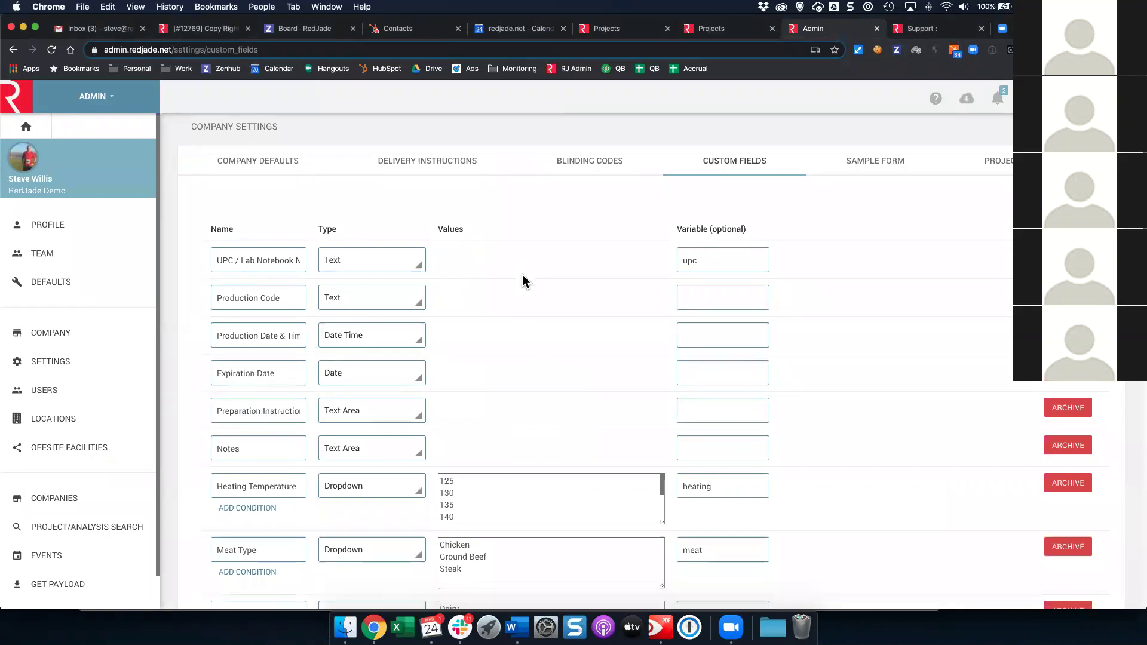
scroll(522, 274, down, 5)
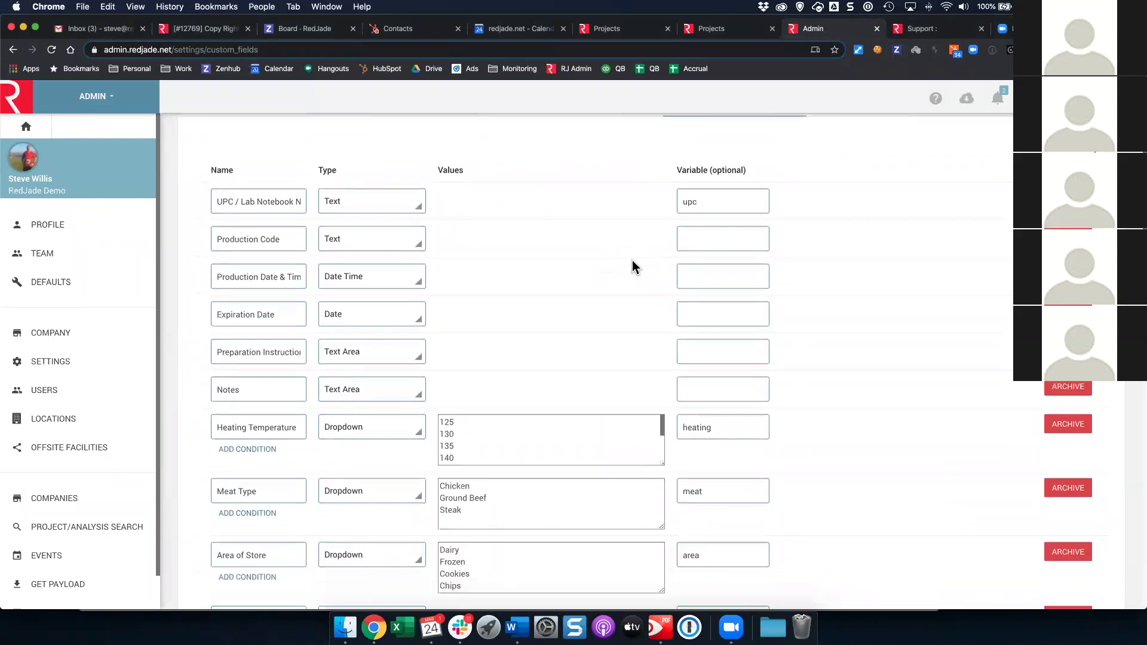
scroll(631, 263, down, 10)
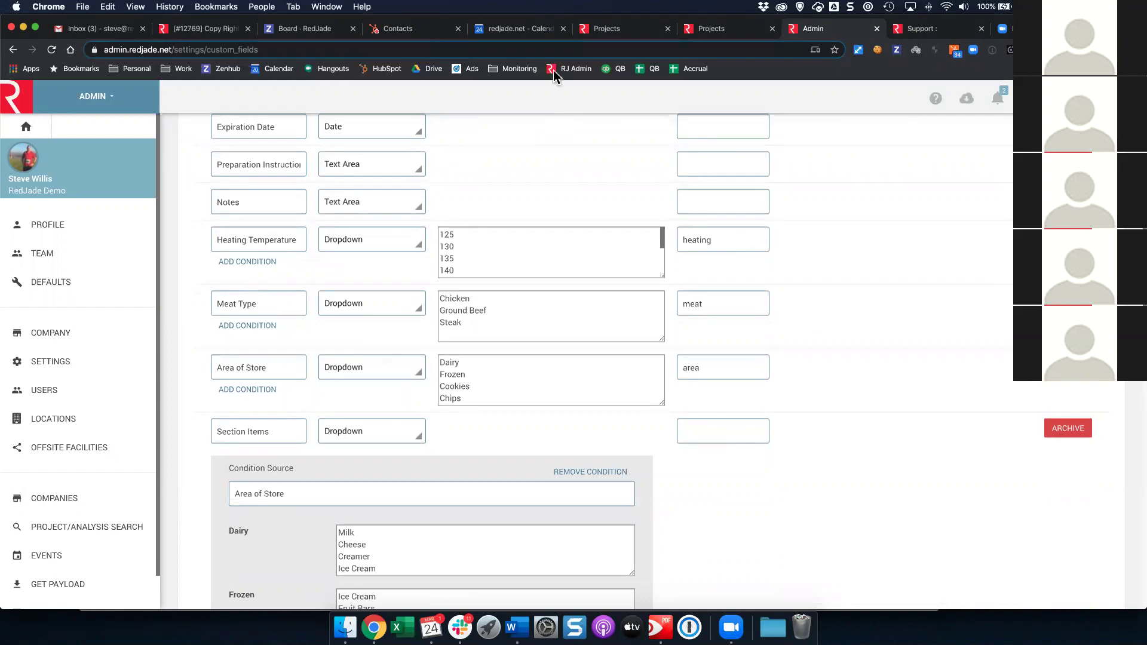
click(607, 29)
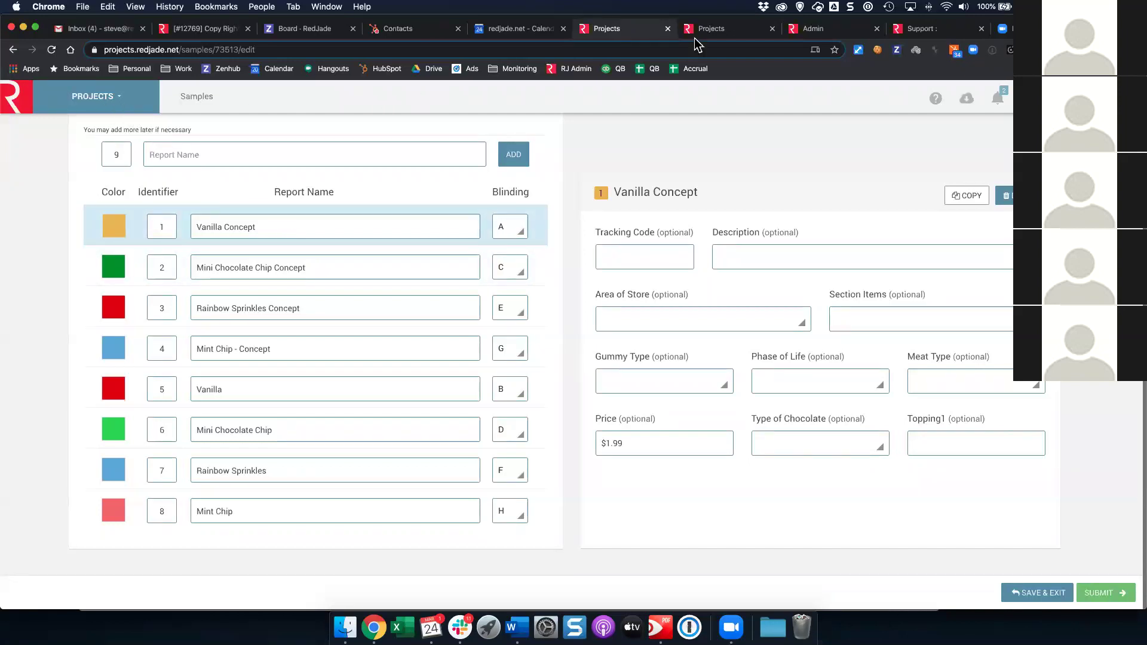
Go from the project dashboard to the company's custom fields in the Admin area.
click(741, 34)
click(278, 100)
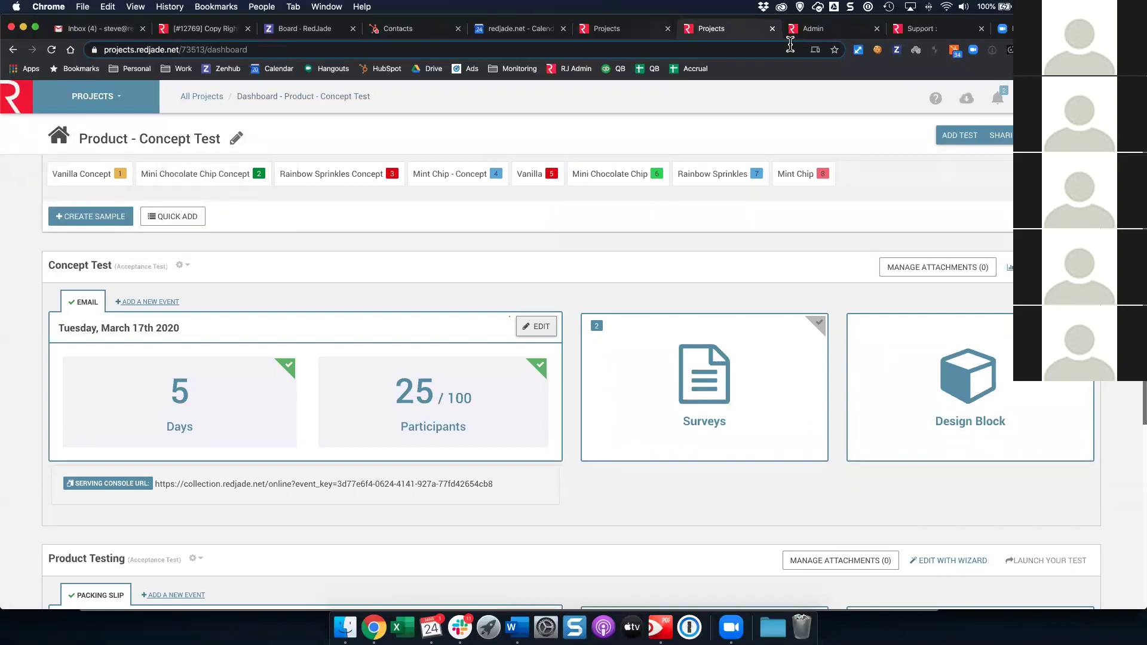
click(830, 26)
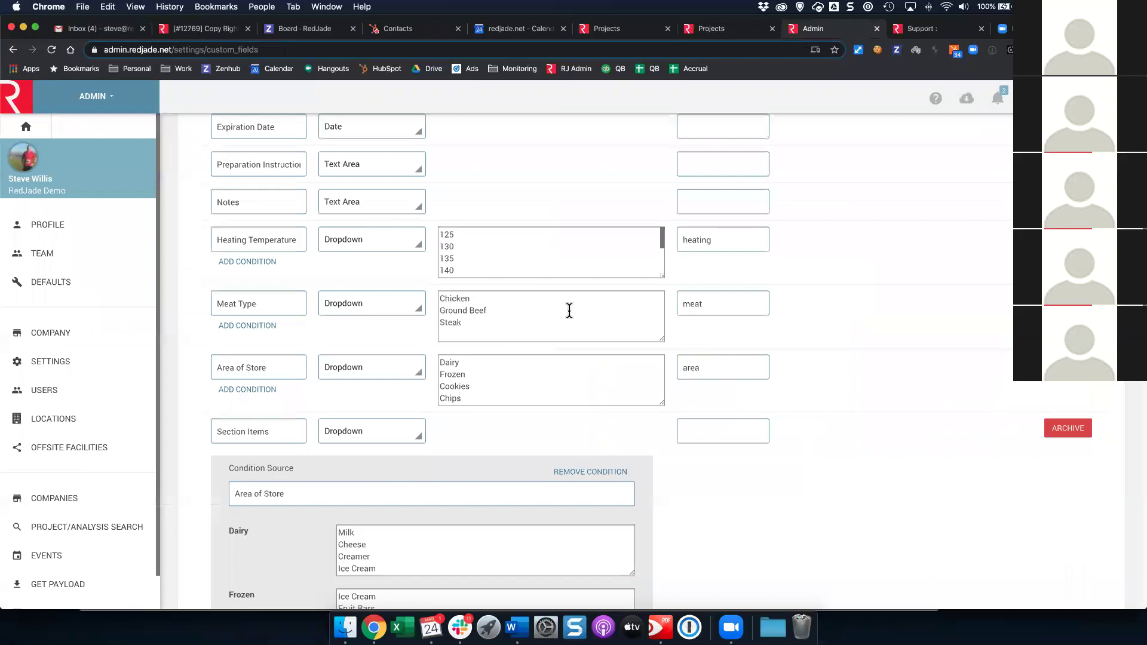
scroll(568, 311, up, 5)
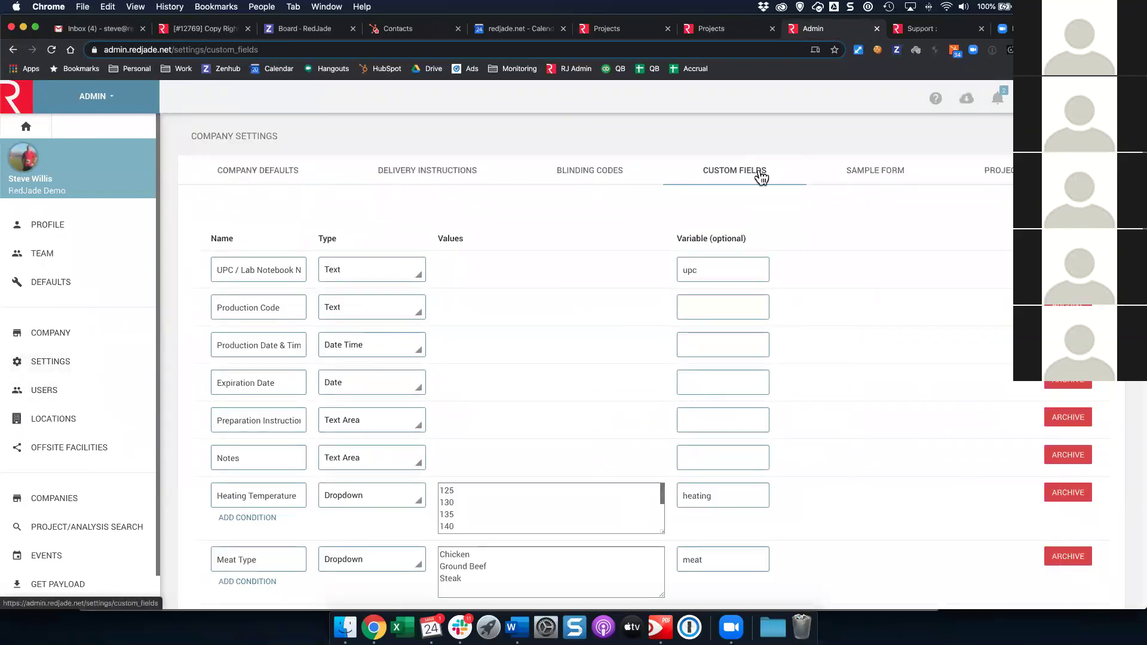
scroll(726, 216, down, 10)
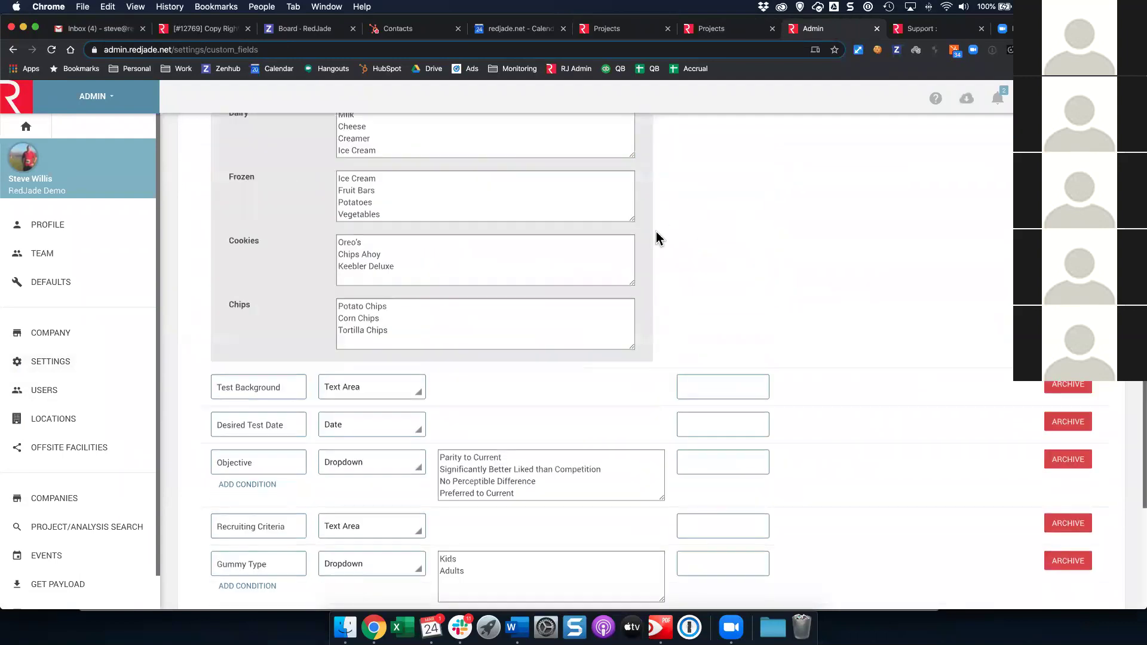
scroll(656, 233, up, 5)
scroll(658, 235, down, 7)
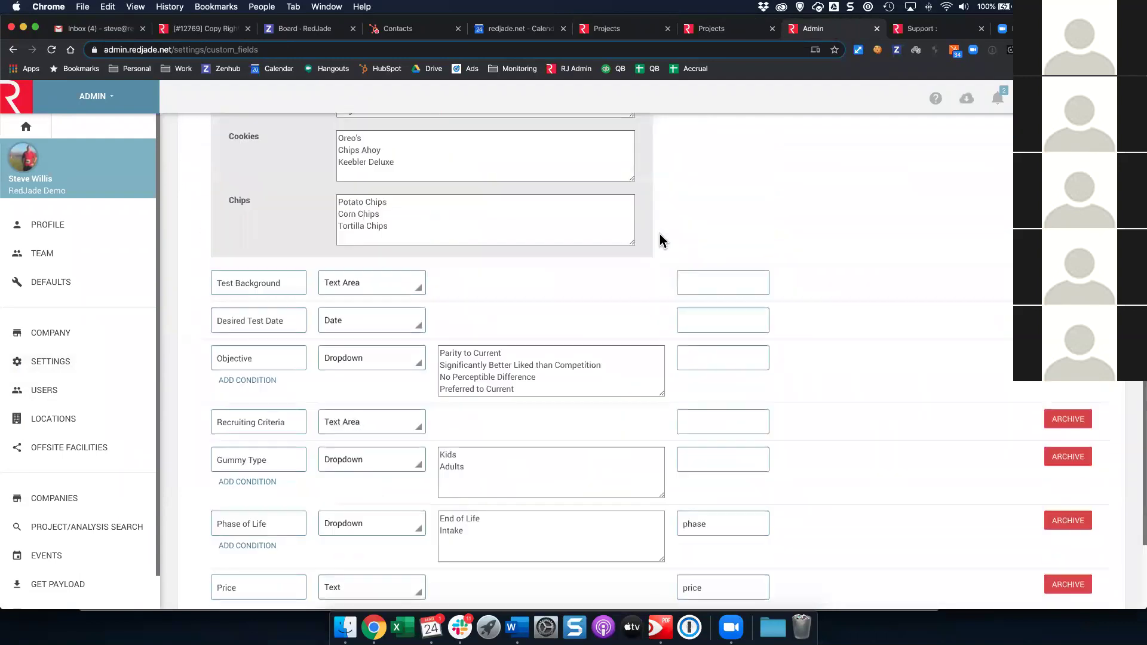
scroll(660, 236, down, 3)
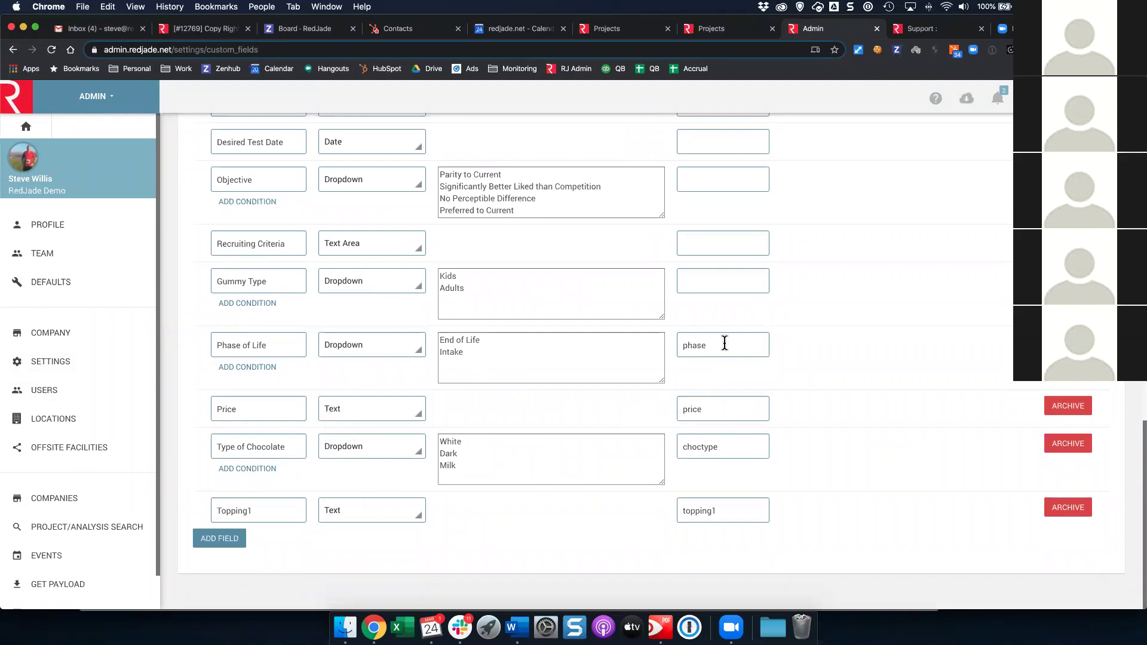
scroll(726, 368, up, 10)
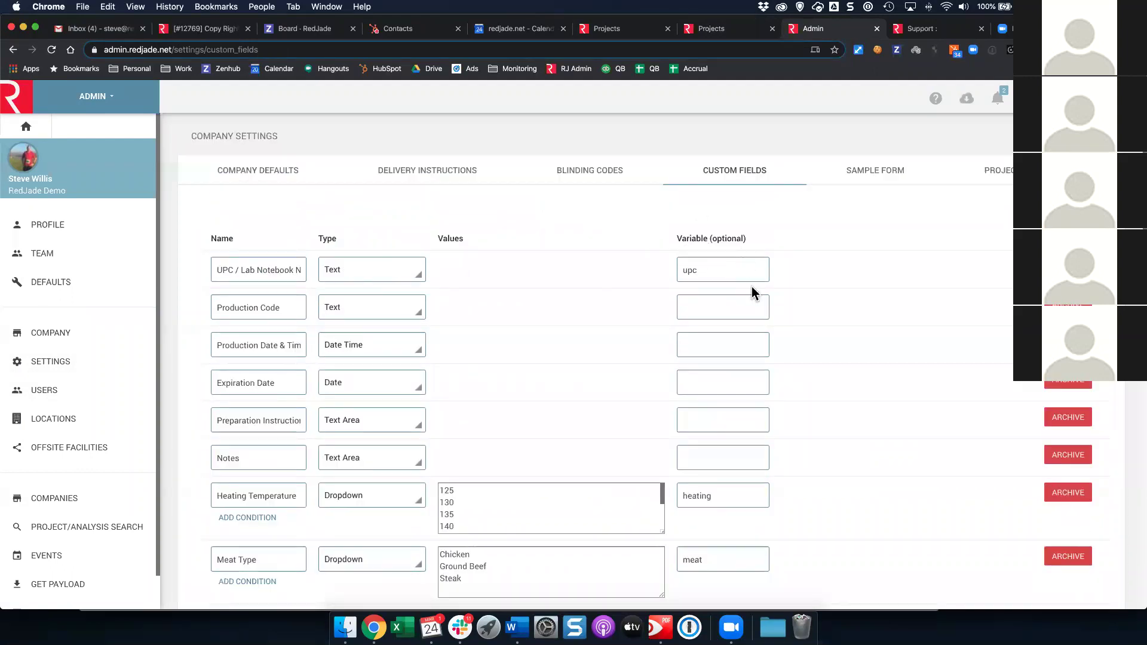
scroll(752, 325, down, 10)
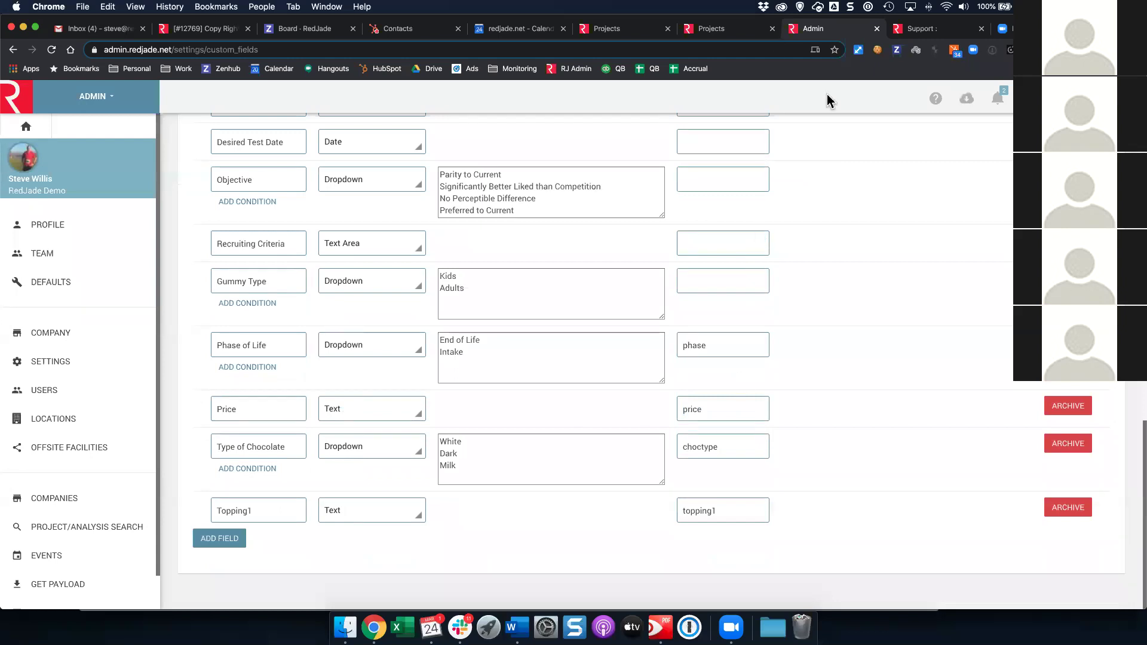
scroll(896, 161, up, 15)
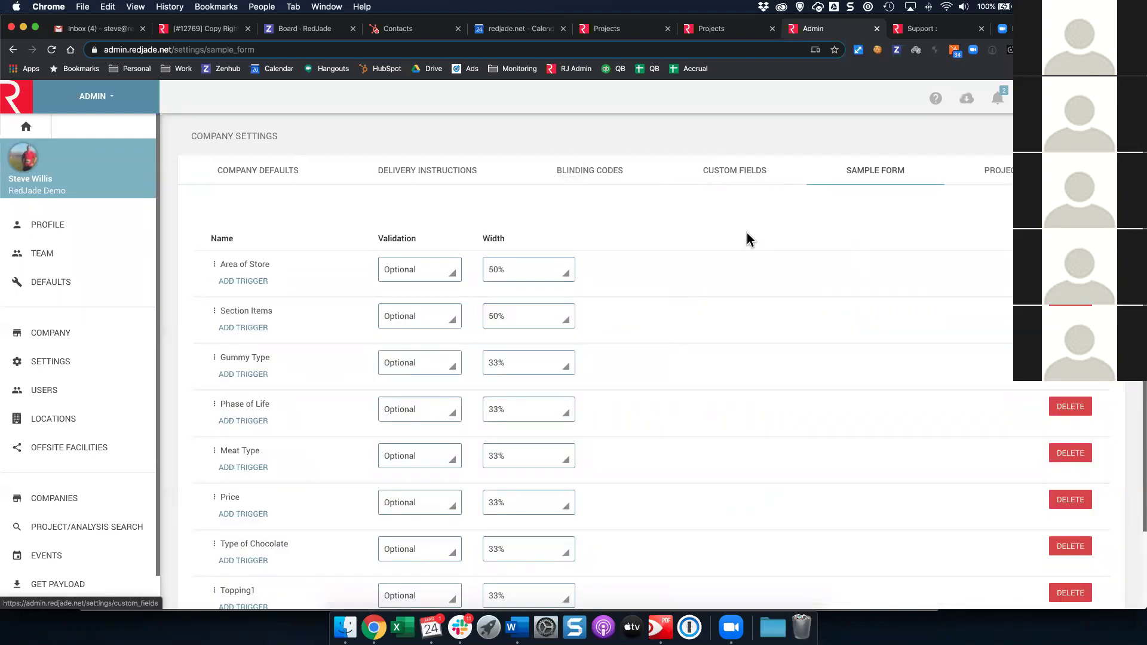
Scroll the Sample Form settings down to the Add Field button.
scroll(748, 239, down, 3)
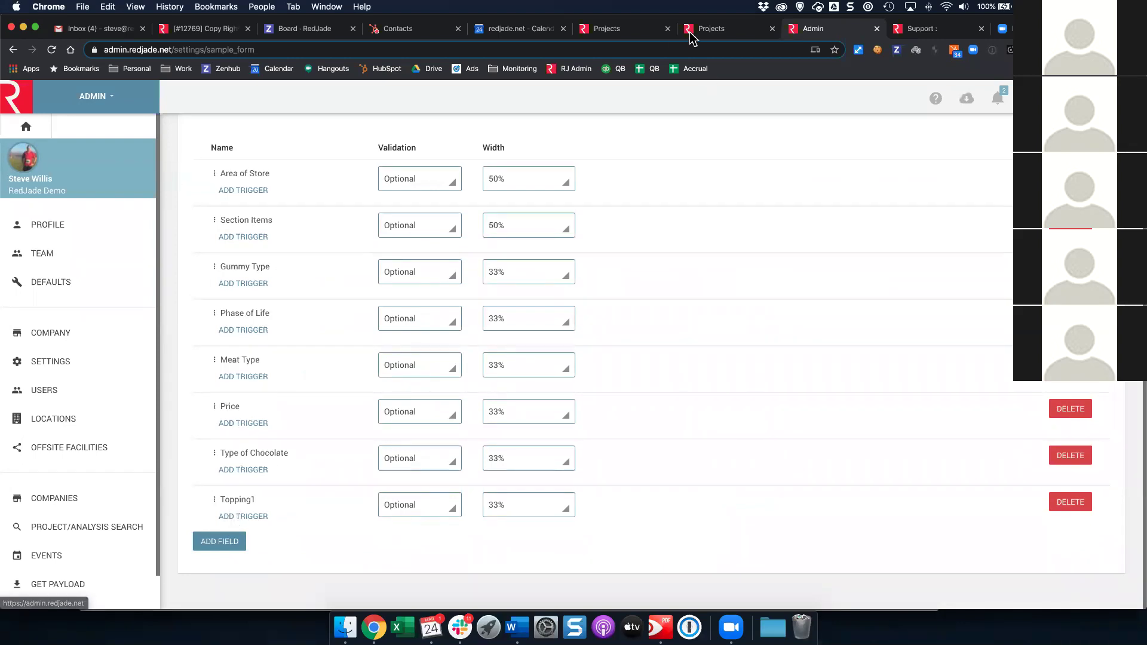
Set sample 6 Mini Chocolate Chip's Topping1 to 'Mini Chocolate Chips' in the sample list.
click(635, 30)
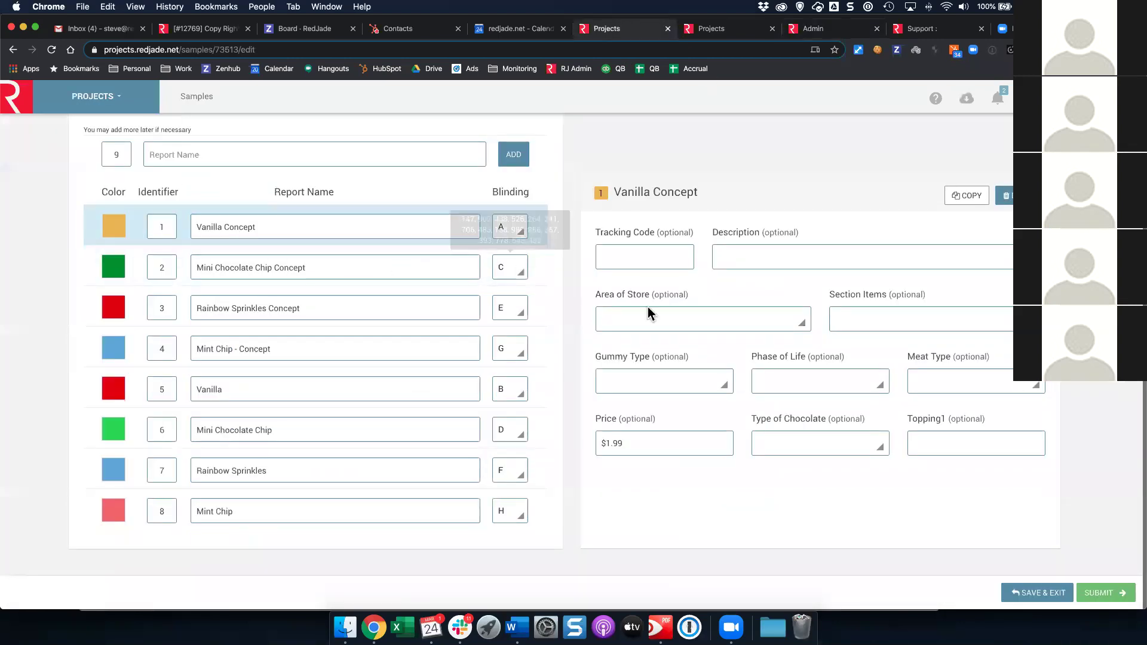
click(333, 380)
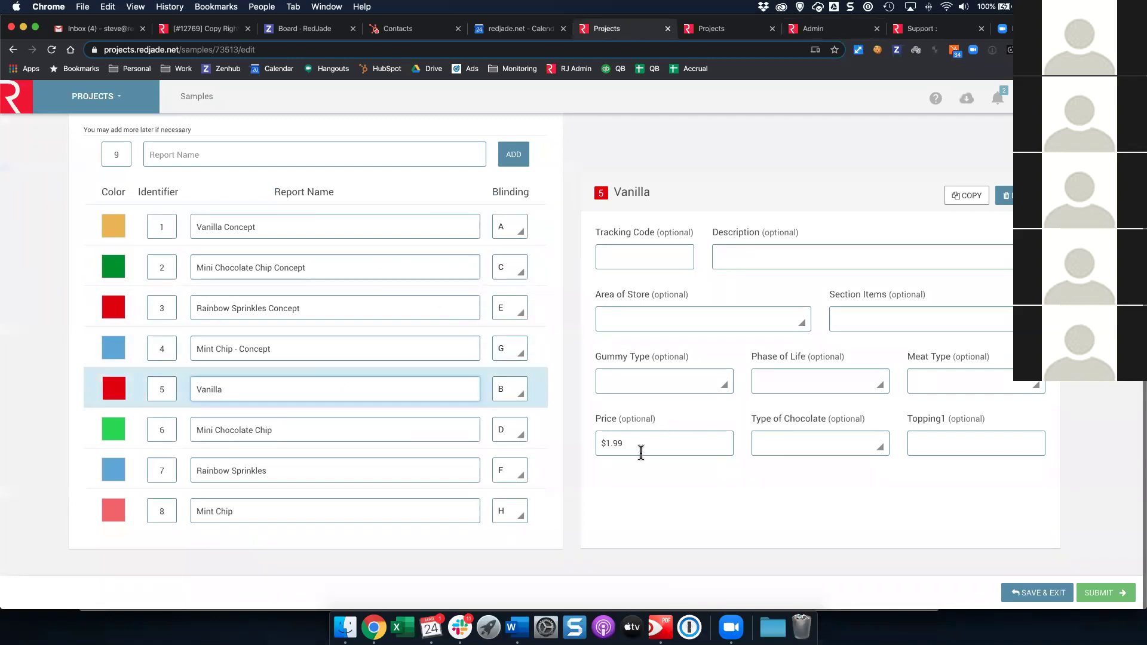
click(416, 427)
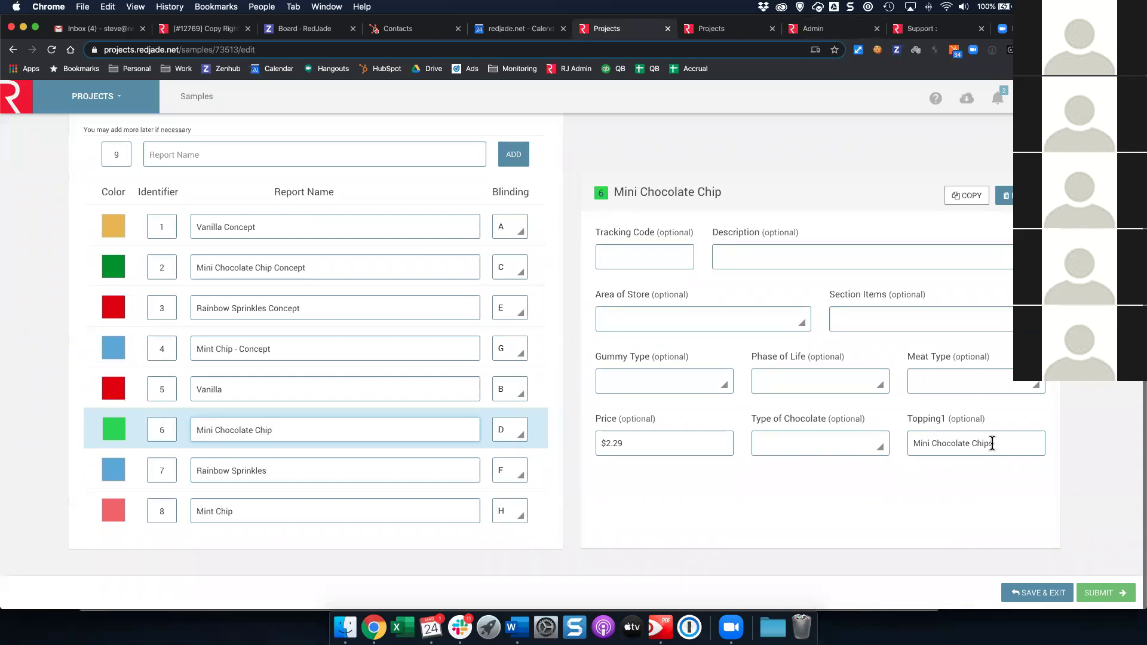
click(715, 28)
Open the Product Testing event with Edit With Wizard.
scroll(676, 404, down, 5)
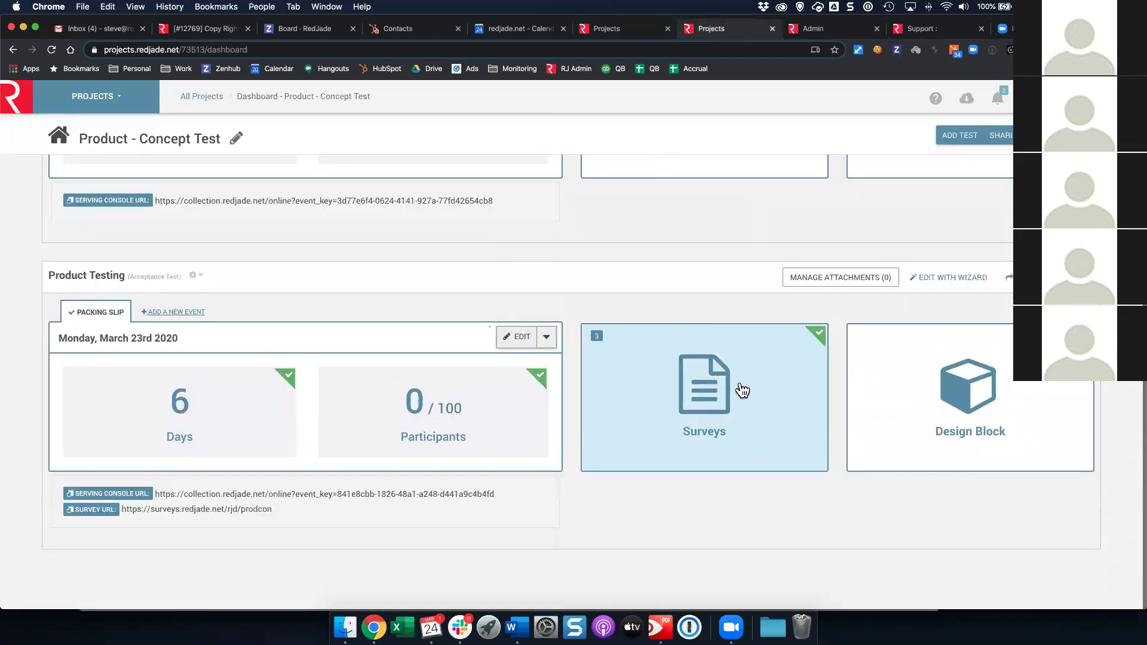
click(936, 279)
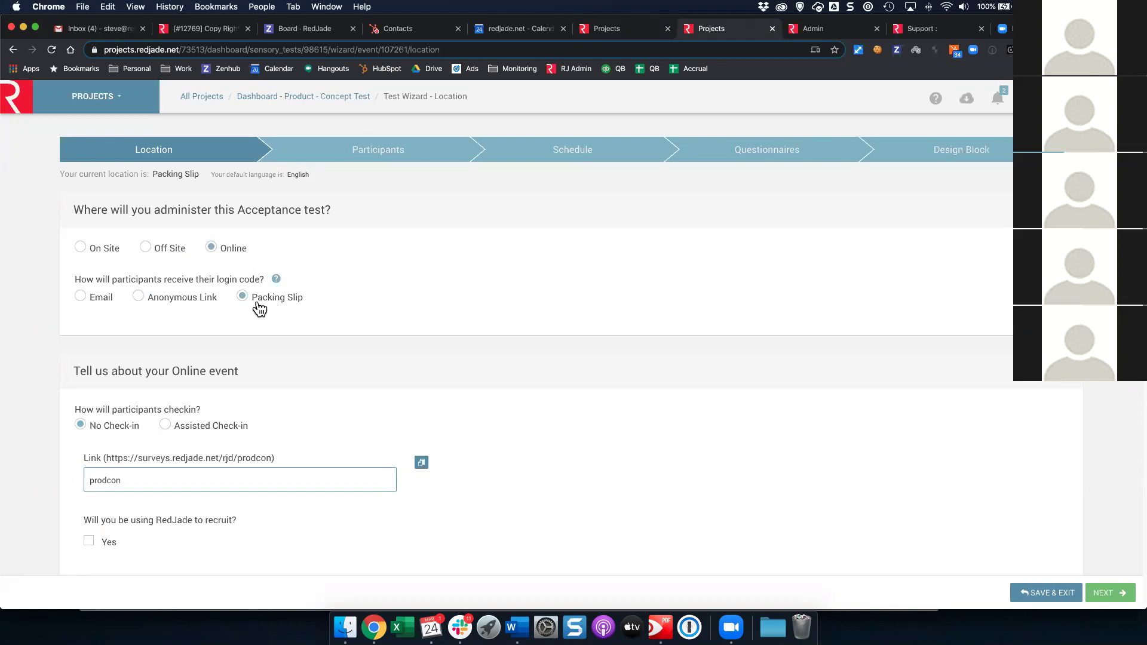
Review the Online, Packing Slip location settings and continue to Participants.
scroll(209, 445, down, 1)
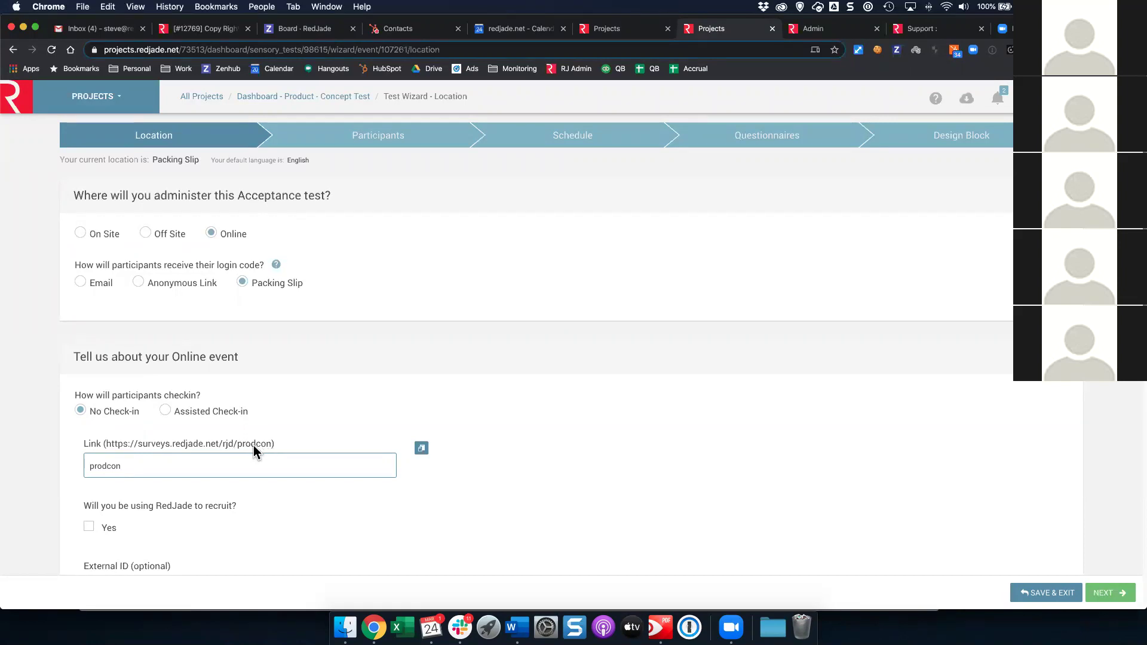
click(1106, 593)
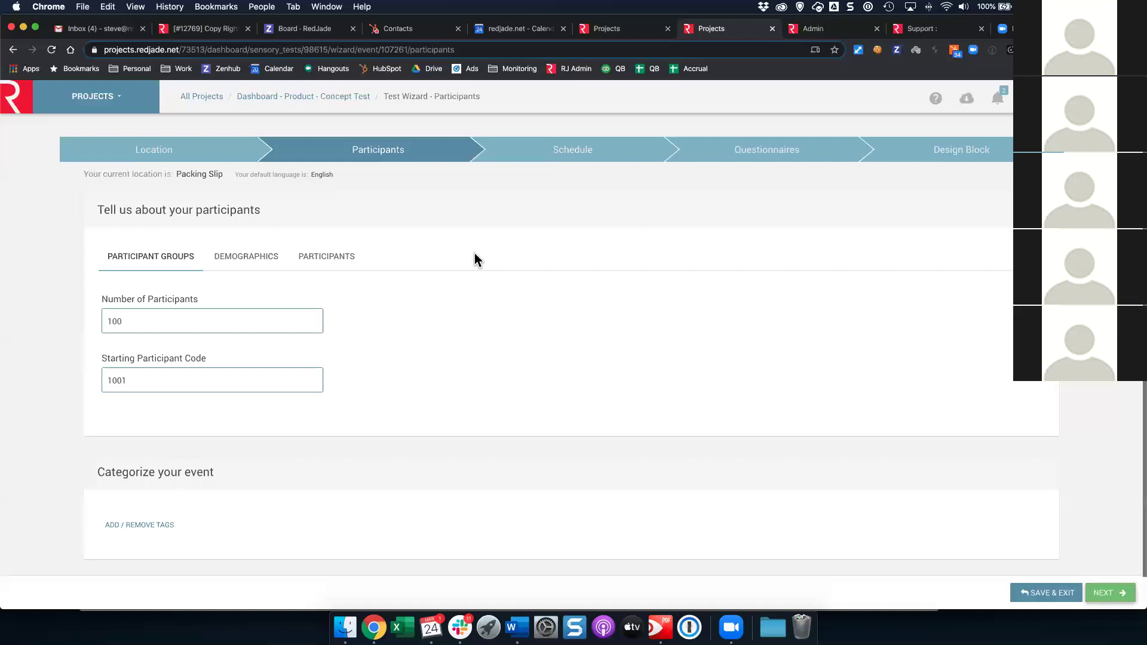
Show the Demographics tab with the Gender and IC Usage categories.
click(246, 257)
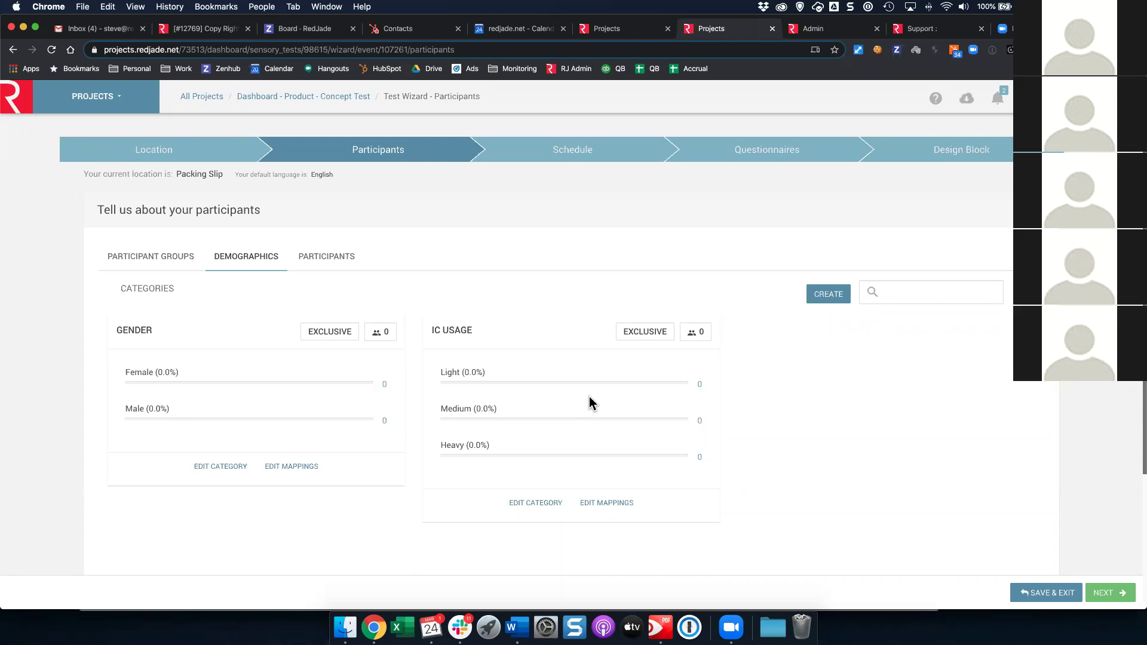
Map the Weekly answer to Medium IC Usage, save, and advance to Schedule.
click(617, 501)
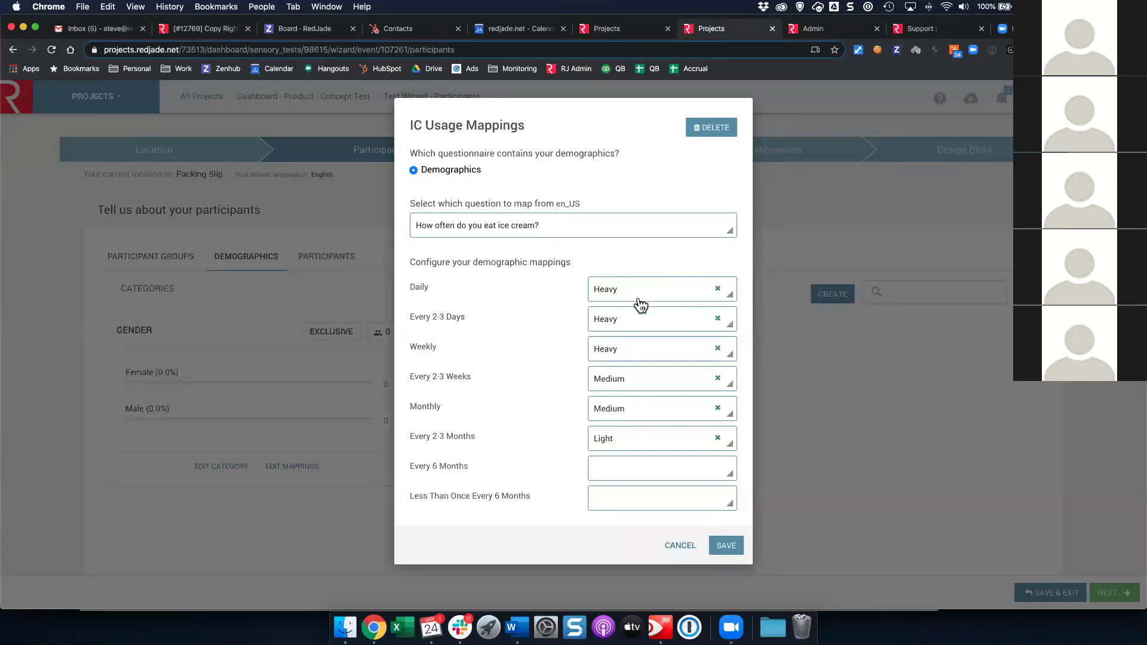
click(622, 355)
click(609, 389)
click(726, 546)
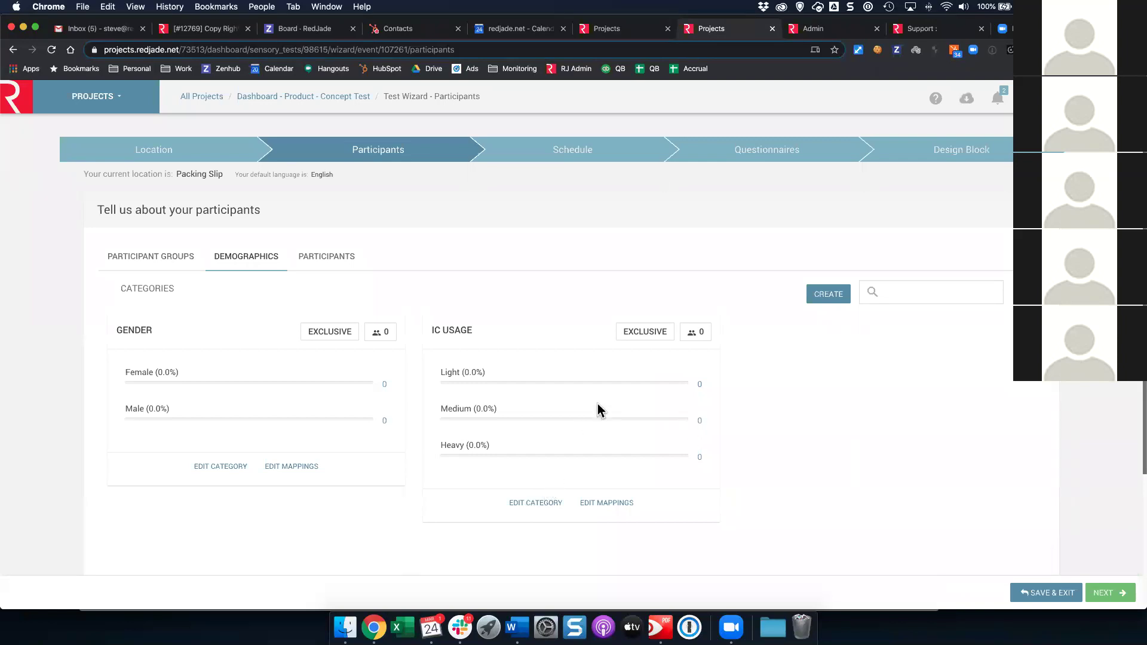
click(1125, 602)
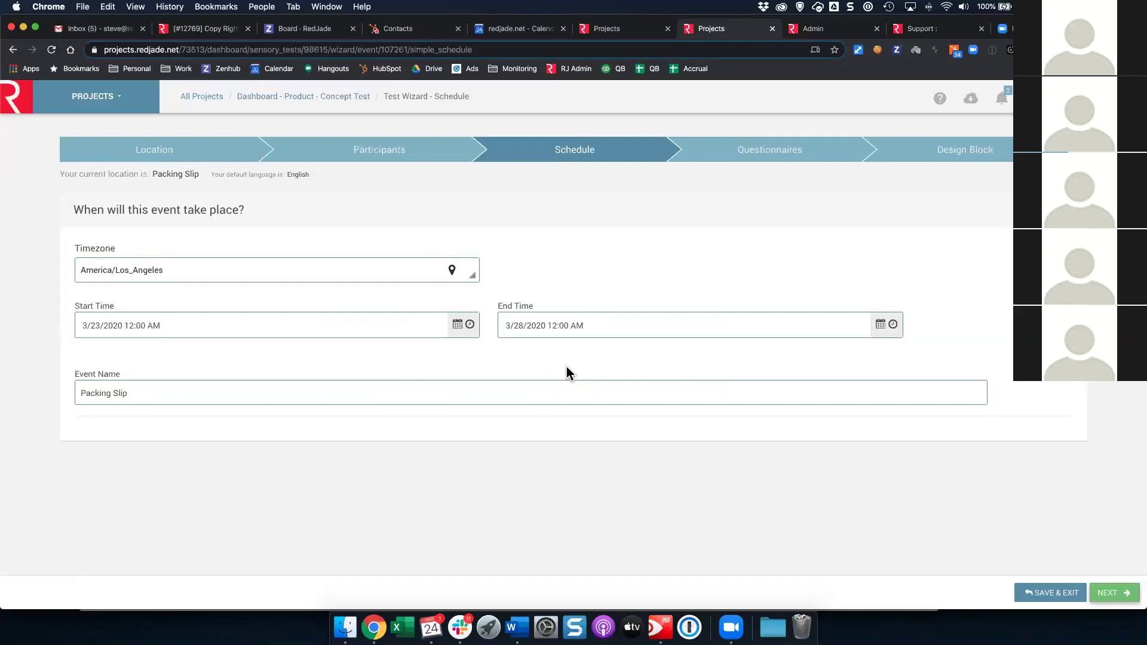
Advance from the Schedule step to the Questionnaires step.
click(1116, 594)
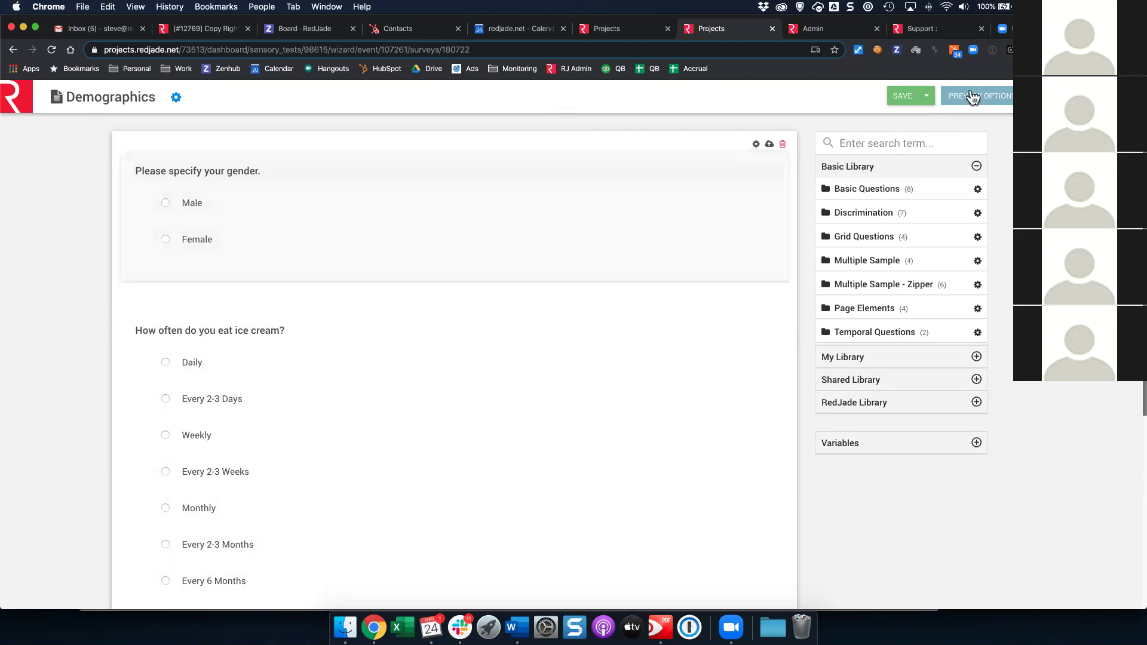
click(904, 96)
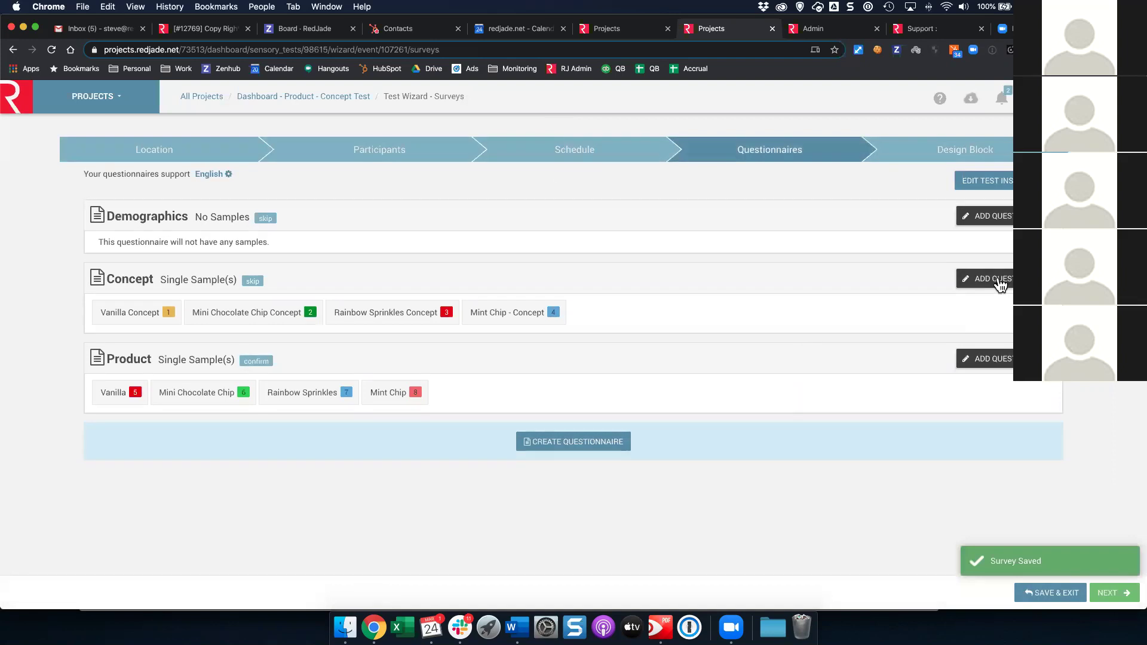
click(997, 280)
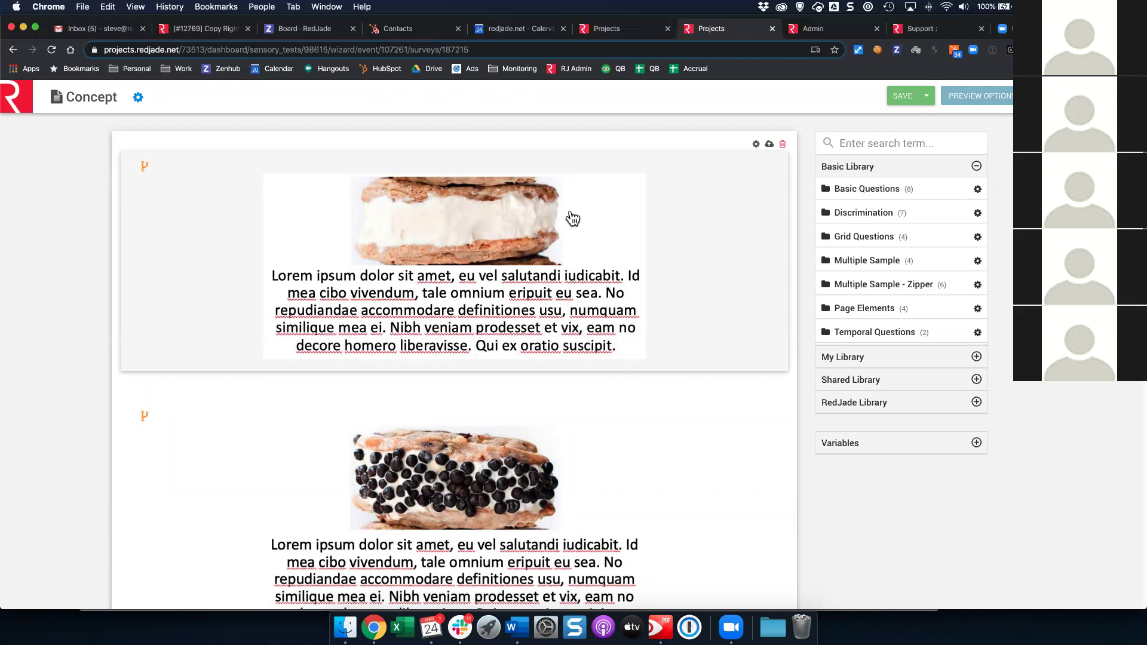
Check the Logic sample triggers on the Vanilla and Rainbow Sprinkles concept image blocks.
click(598, 220)
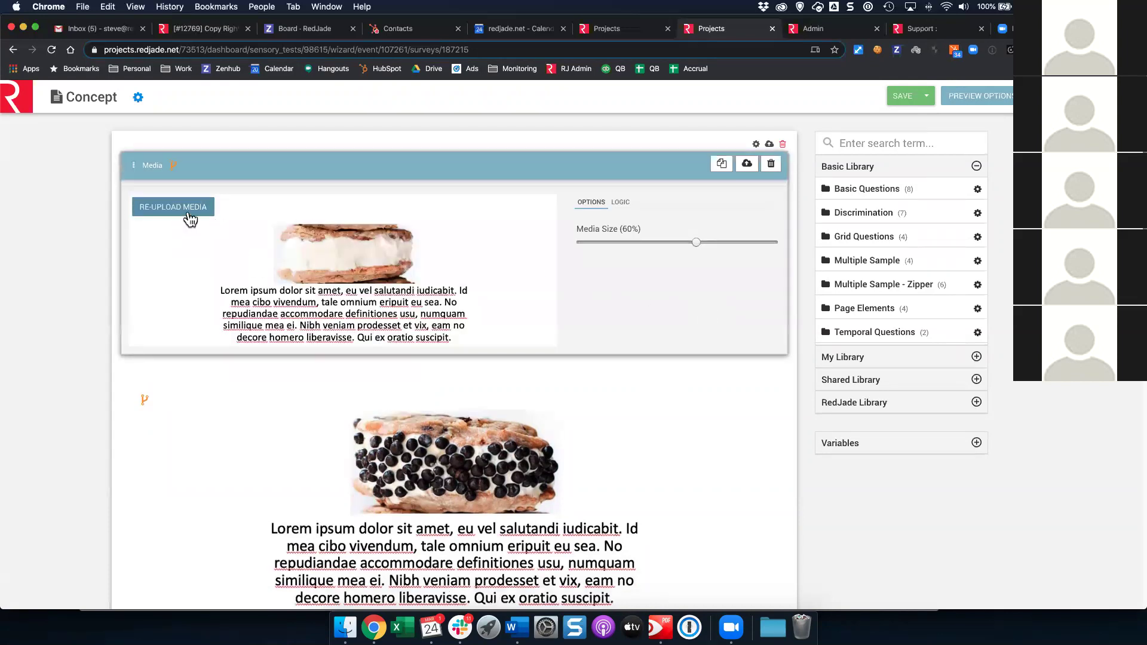
click(621, 204)
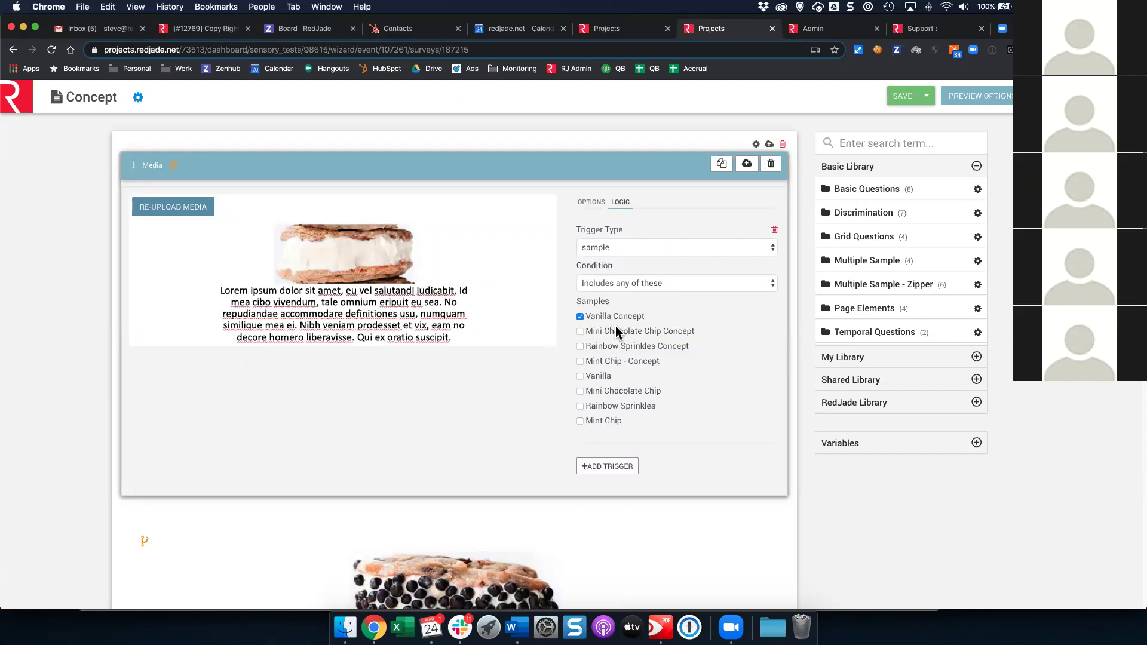
scroll(622, 343, down, 3)
scroll(610, 395, down, 8)
scroll(612, 371, up, 1)
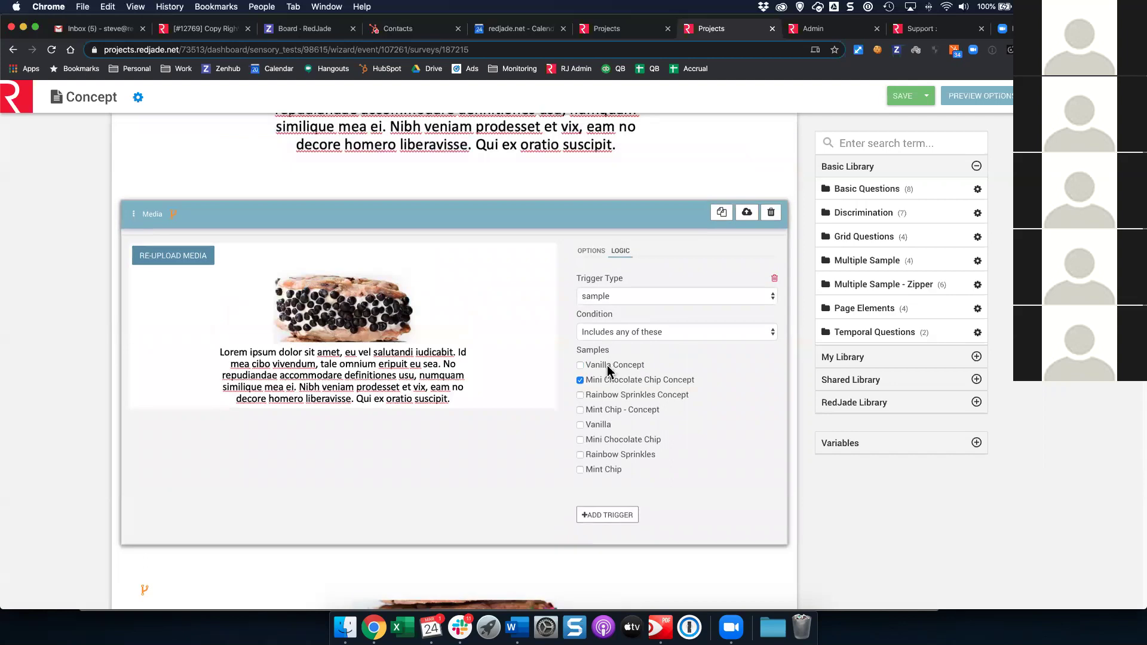
scroll(627, 389, down, 5)
click(599, 346)
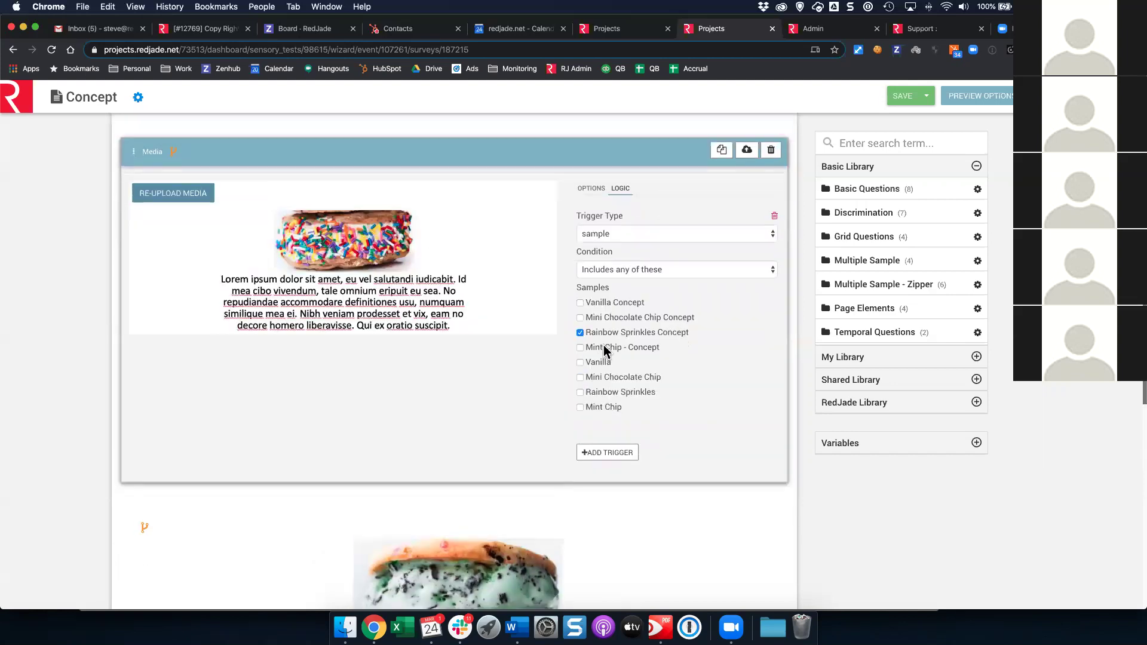
scroll(663, 389, down, 5)
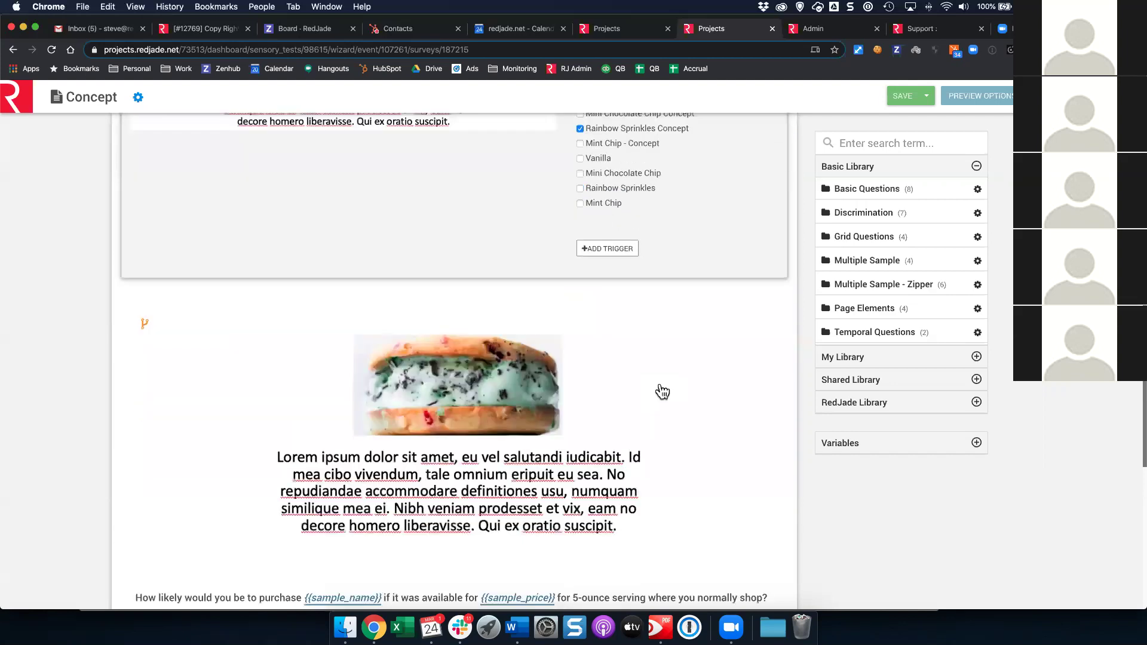
scroll(661, 392, down, 4)
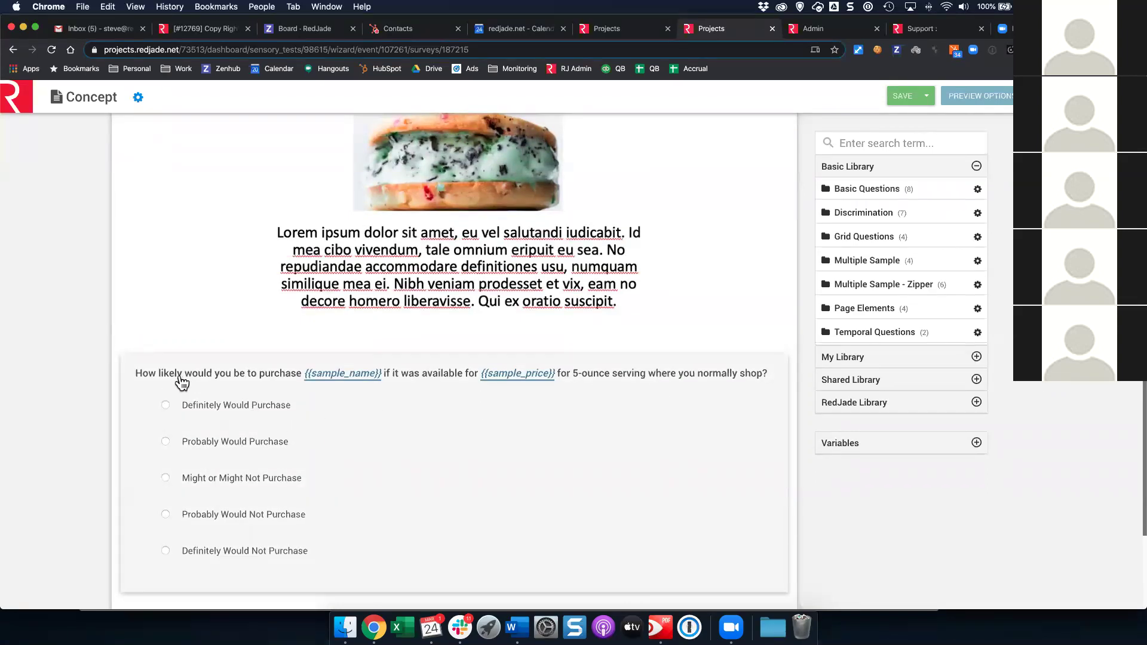
scroll(182, 376, down, 2)
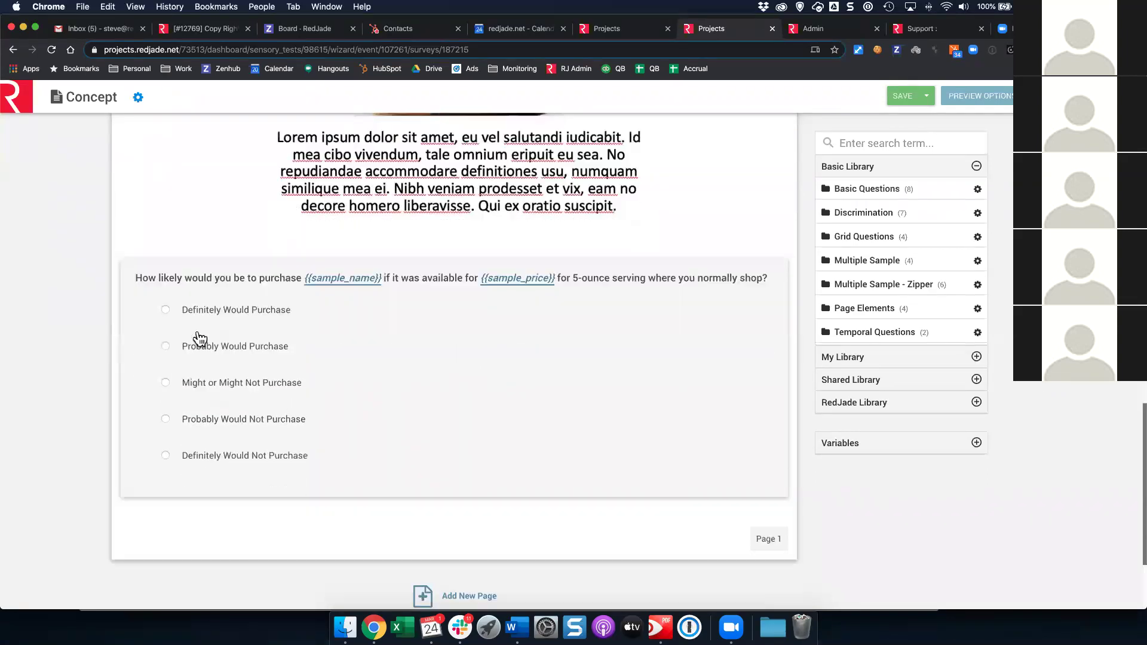
Change the purchase-likelihood question's serving size from 8 ounces to 5 ounces.
click(235, 295)
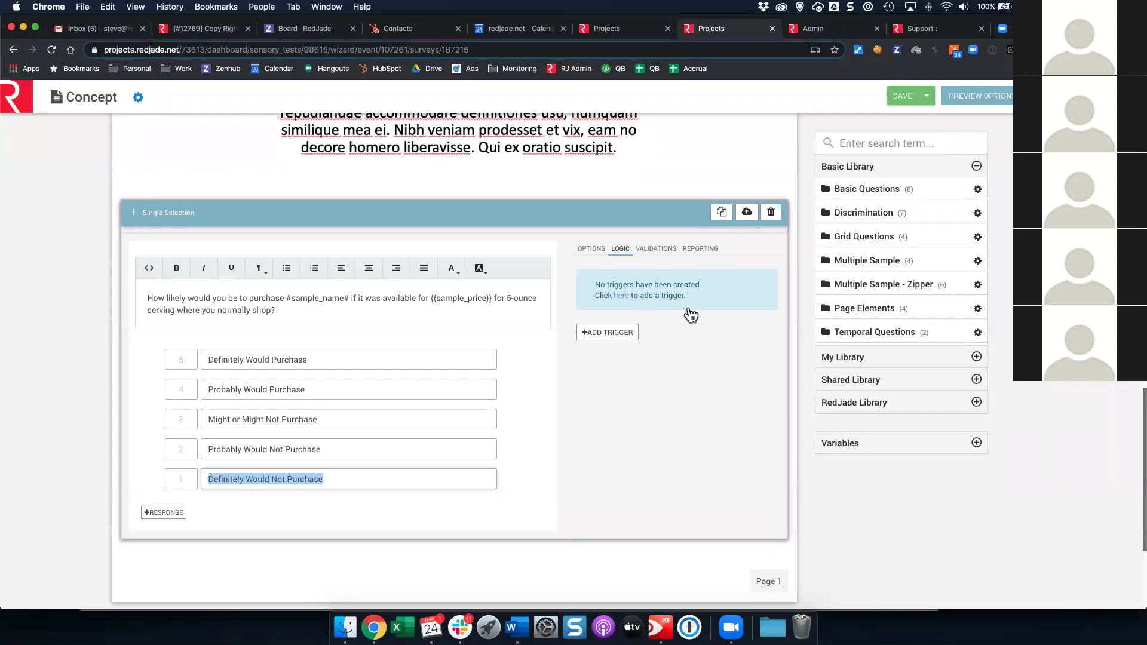
double_click(507, 298)
text(5)
click(839, 25)
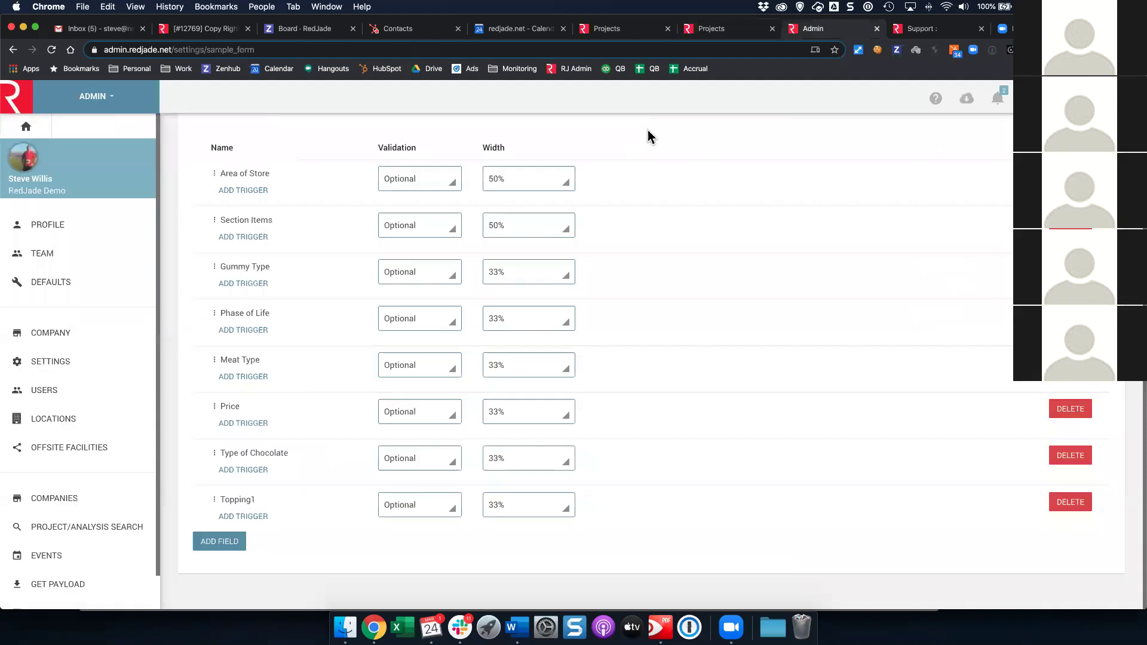
scroll(597, 215, up, 3)
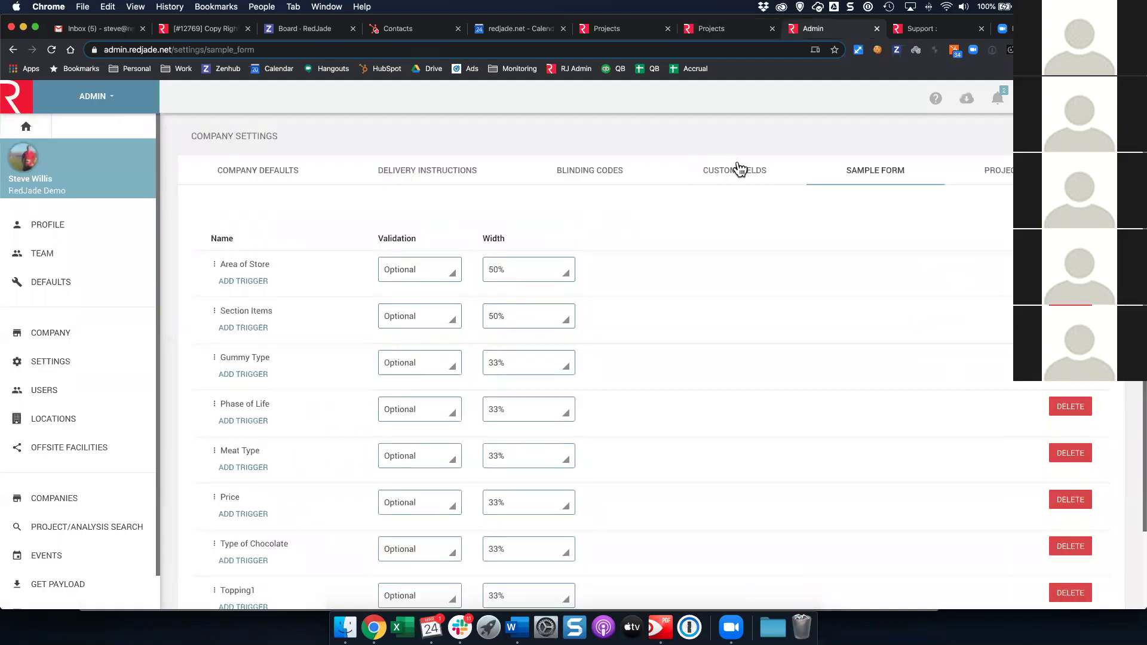
click(699, 27)
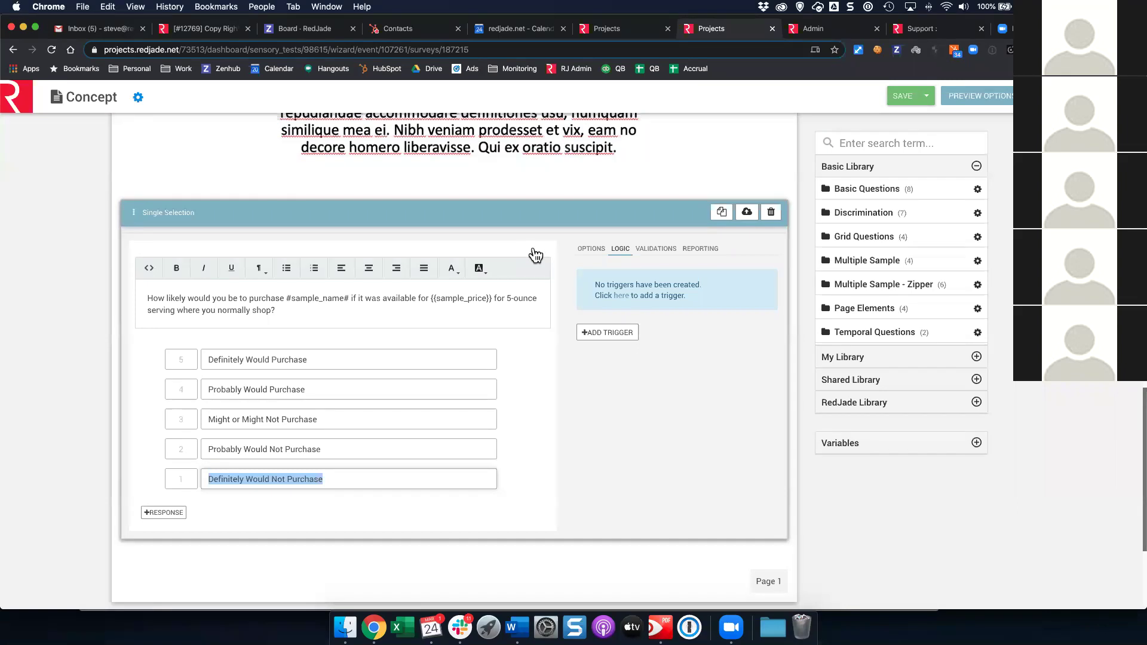
Insert 'a' before '5-ounce' in the purchase question and save the Concept survey.
click(918, 445)
scroll(1047, 402, down, 3)
scroll(932, 454, down, 3)
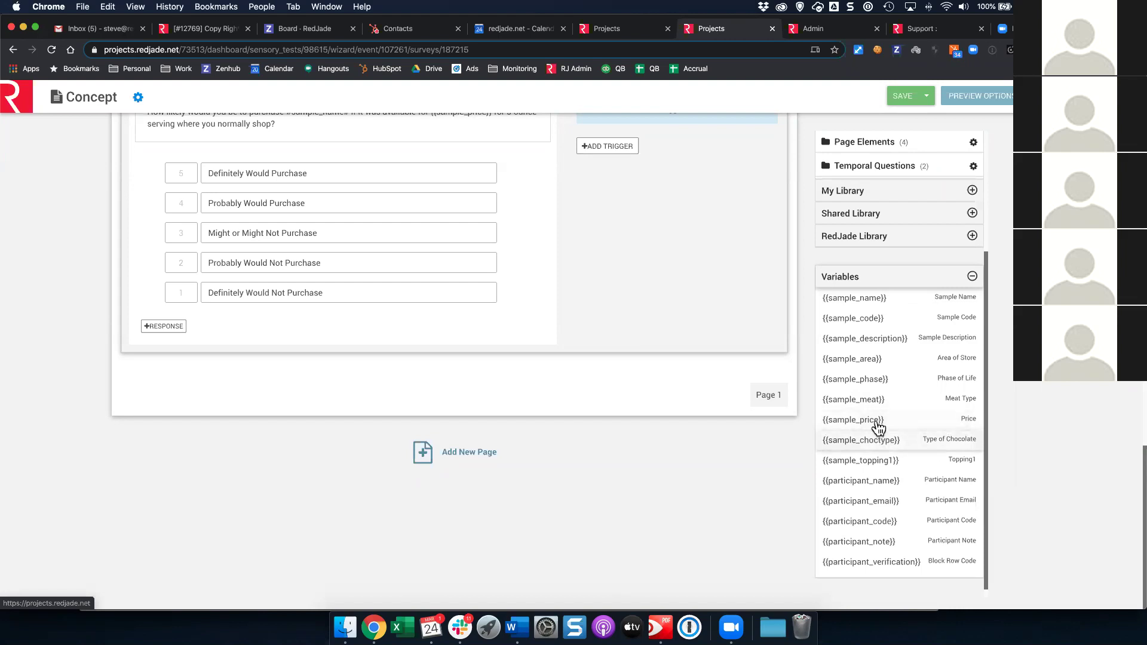
scroll(489, 302, up, 4)
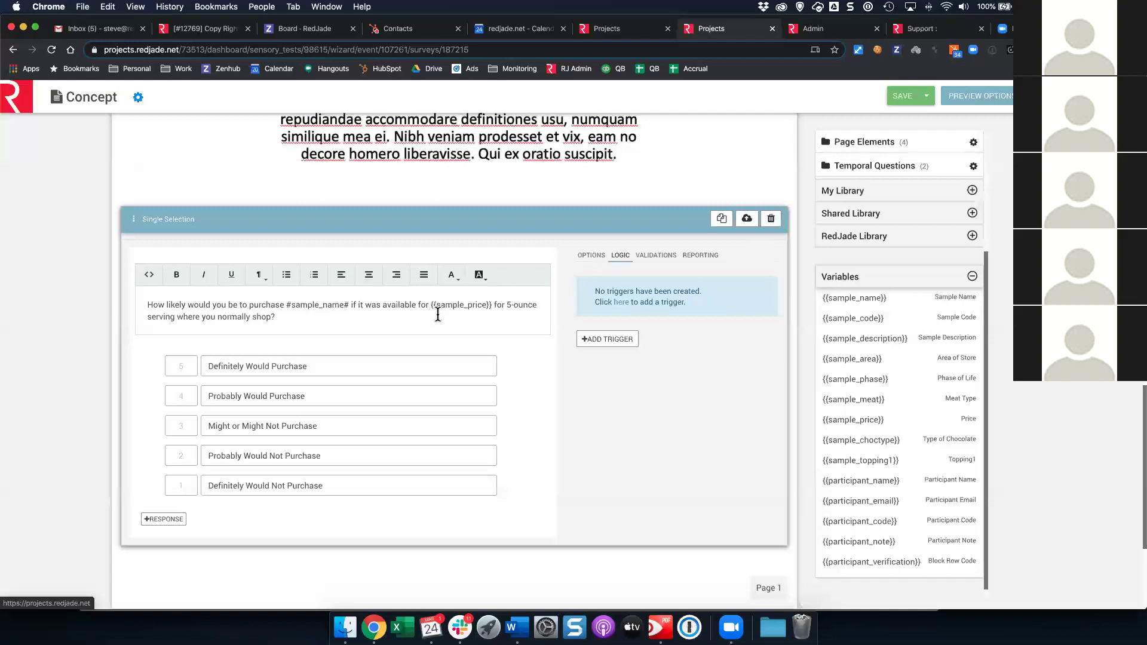
click(506, 306)
text(a)
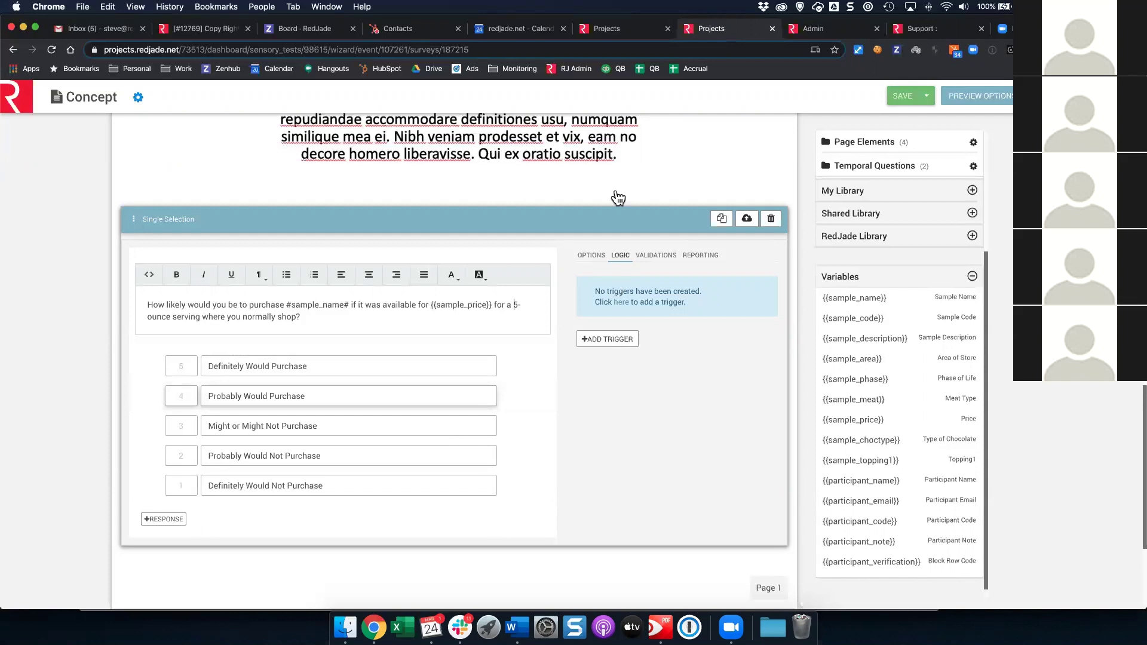
click(906, 104)
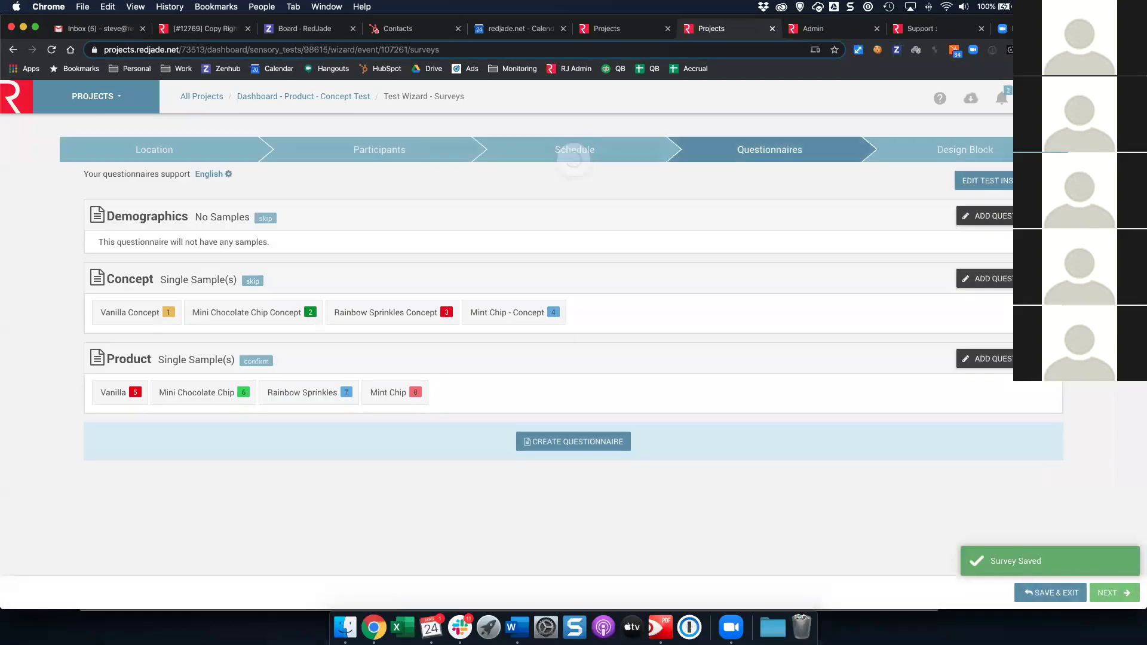
Open the Product survey and review its opinion, 5-ounce purchase, and Overall, Vanilla, Mint flavor questions.
click(997, 359)
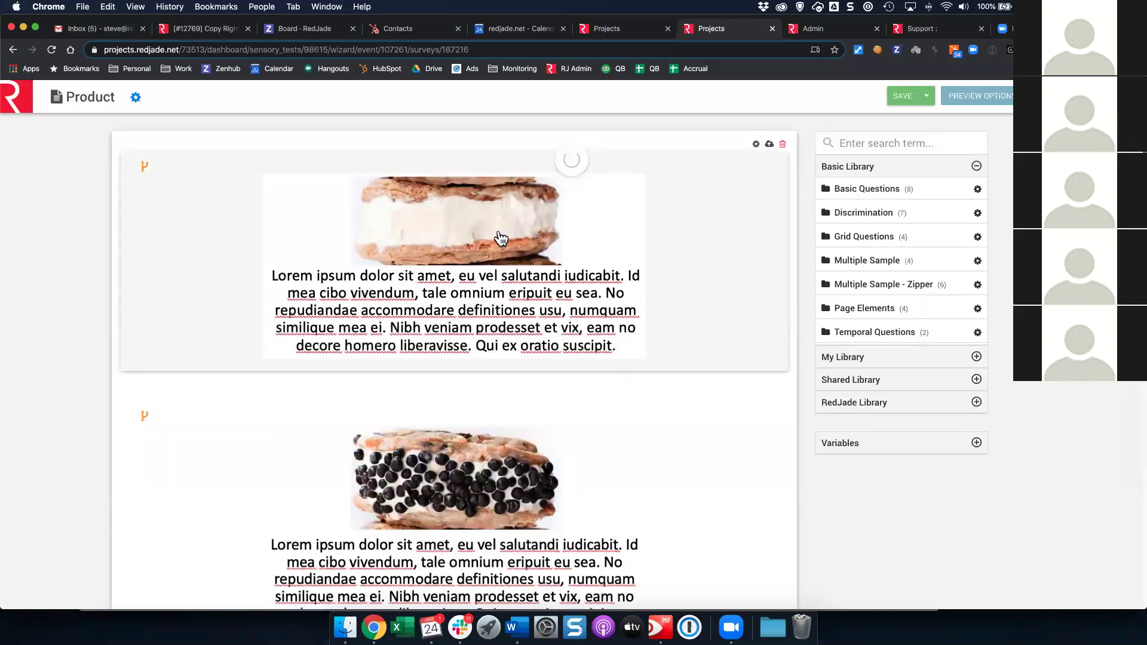
scroll(500, 239, down, 3)
scroll(500, 240, down, 10)
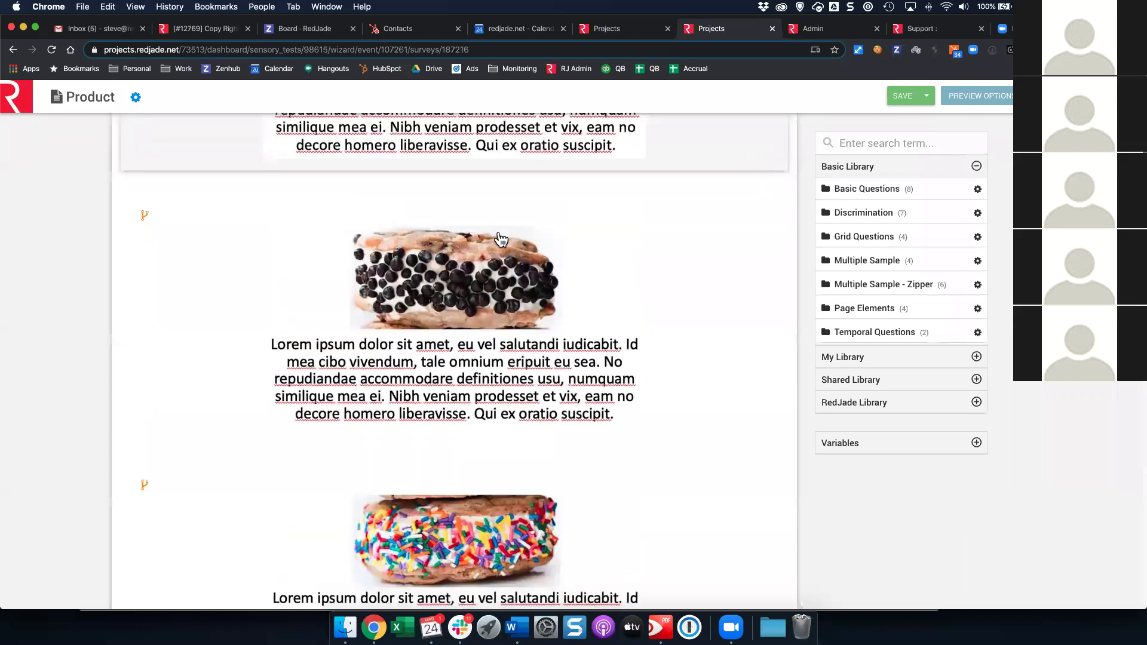
scroll(501, 240, down, 3)
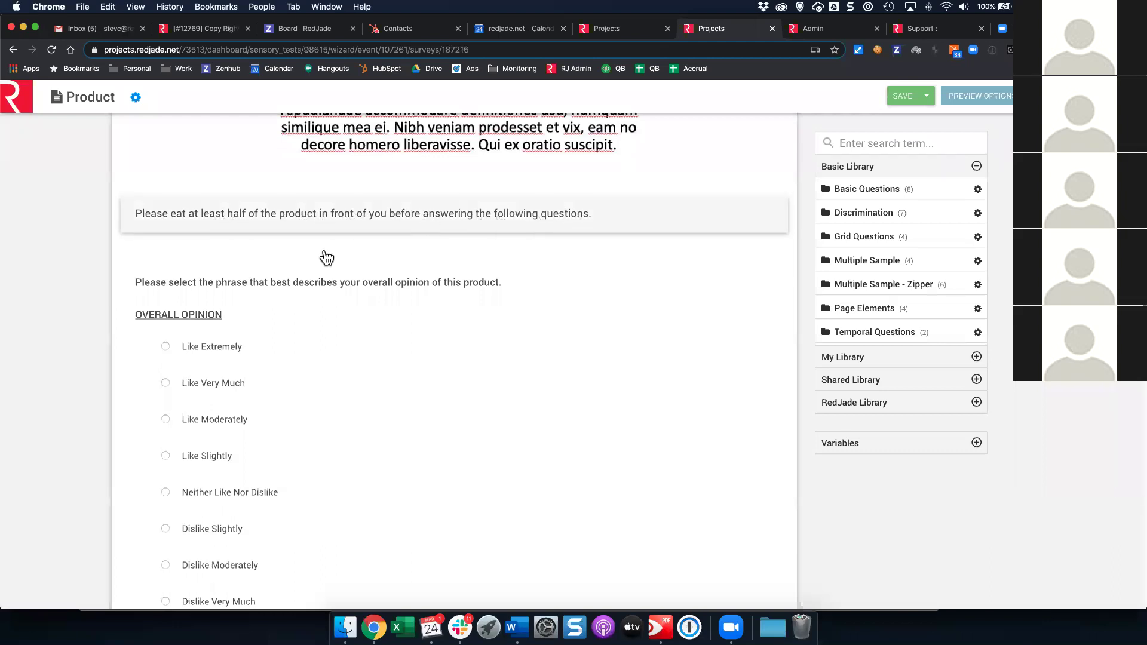
scroll(326, 259, down, 2)
scroll(325, 259, down, 6)
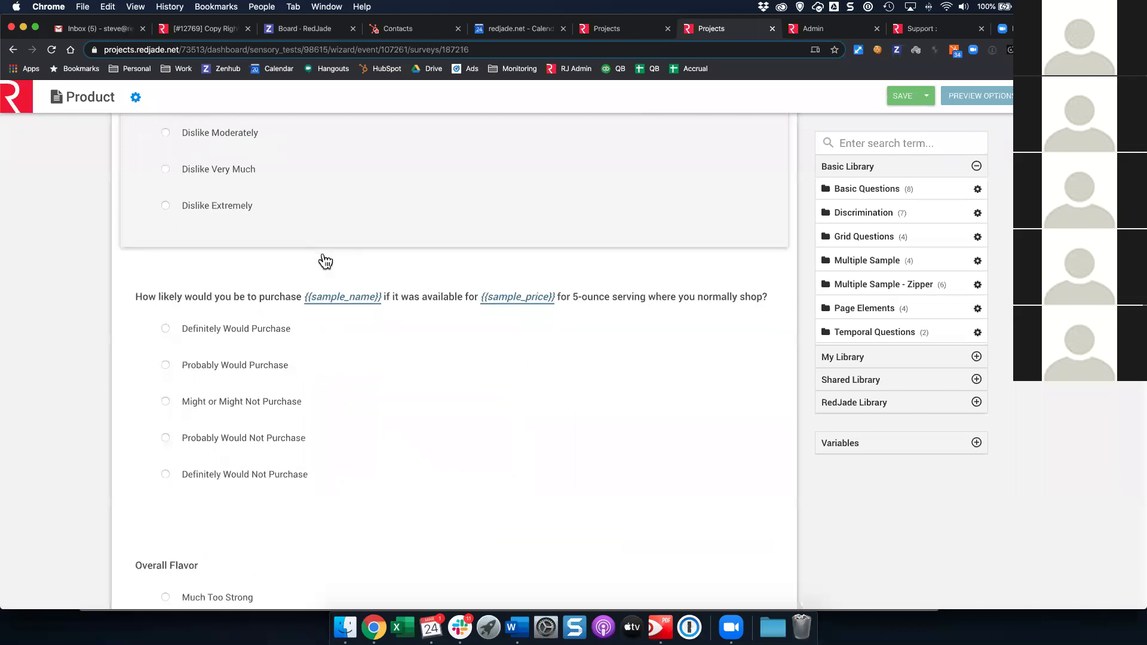
scroll(325, 260, down, 8)
scroll(325, 262, up, 14)
scroll(325, 262, down, 6)
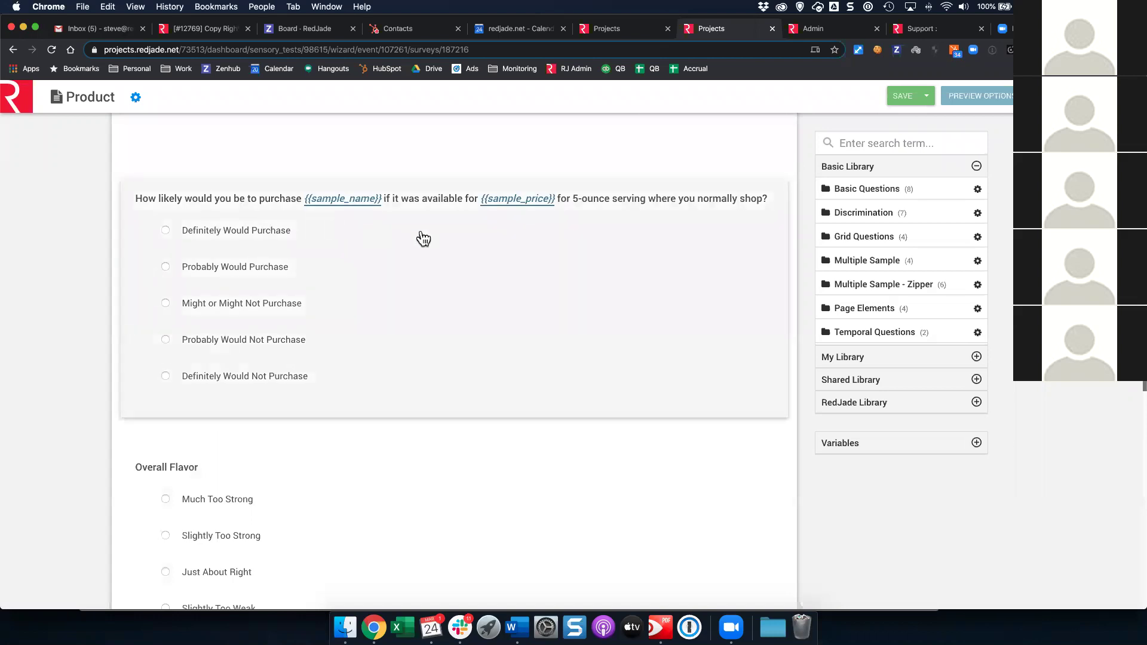
scroll(407, 304, up, 1)
scroll(406, 304, down, 10)
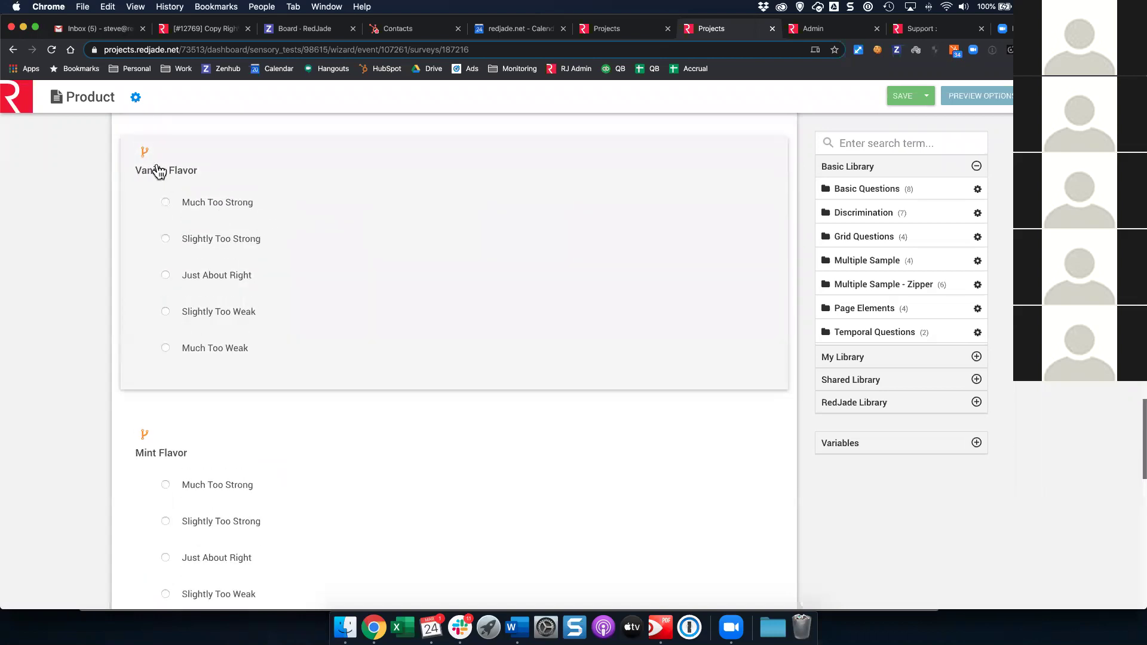
Check the Vanilla Flavor and Mint Flavor questions' logic, confirming Mint Flavor targets only Mint Chip.
click(353, 219)
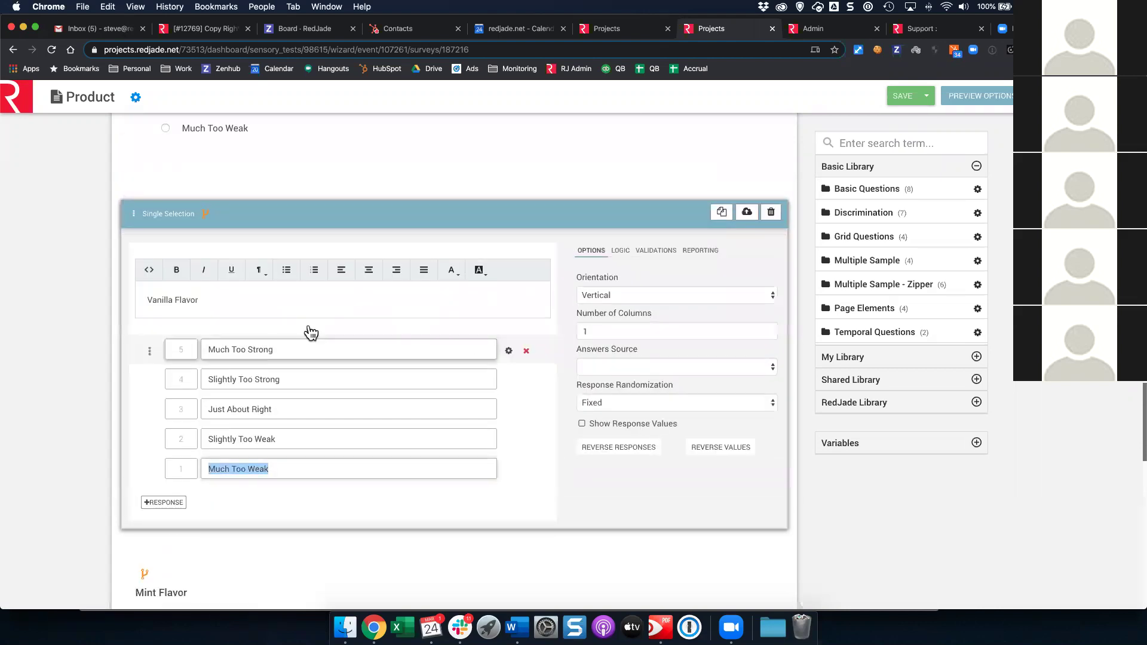
click(621, 255)
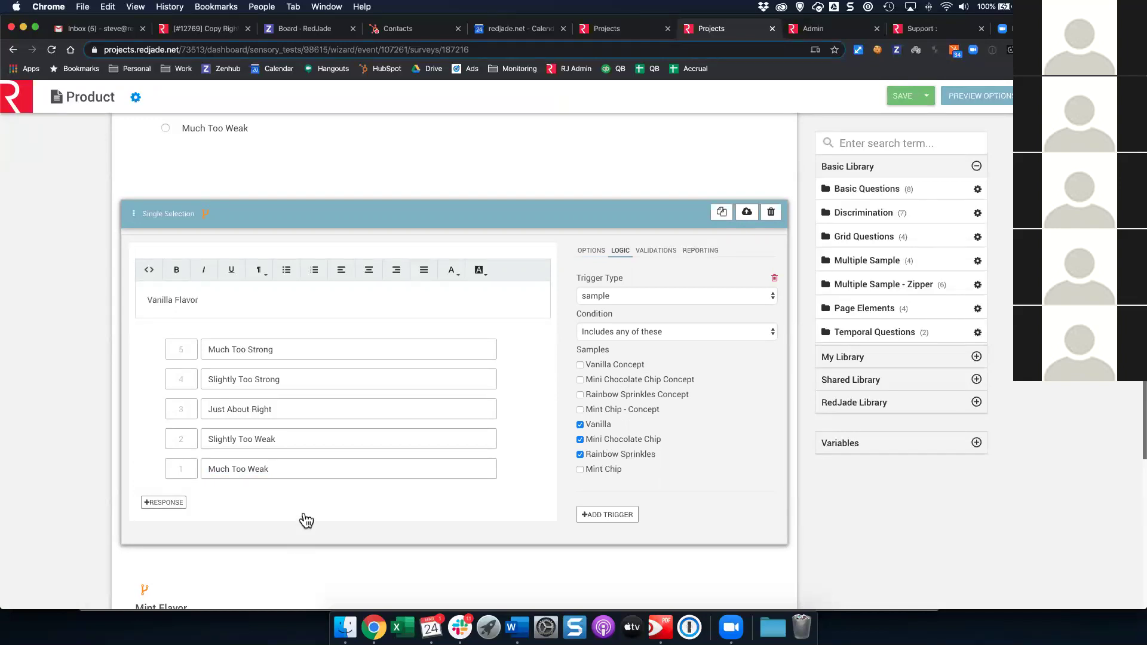
scroll(304, 520, down, 3)
click(641, 453)
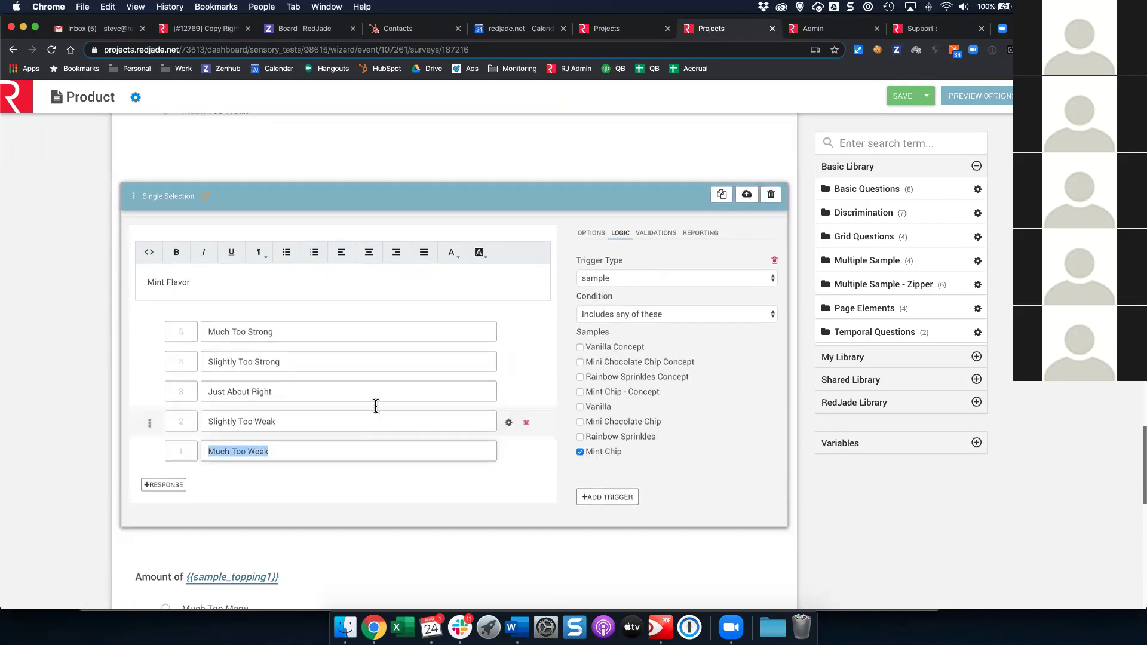
scroll(373, 409, up, 5)
scroll(371, 413, down, 1)
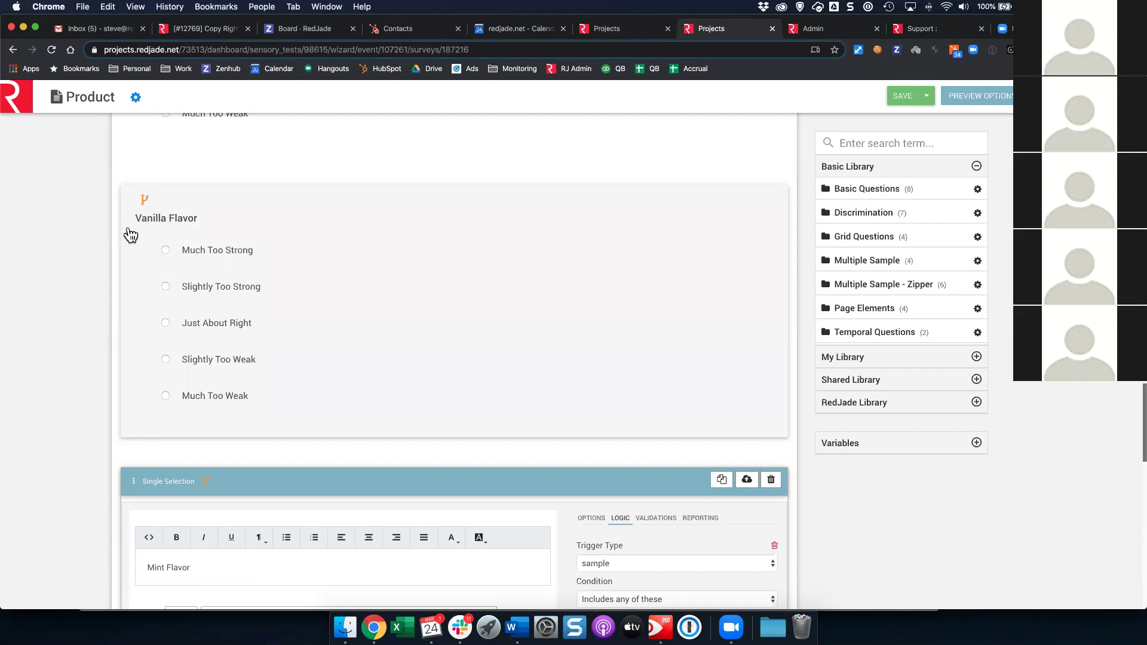
Open the Amount of {{sample_topping1}} question for editing.
scroll(719, 343, down, 6)
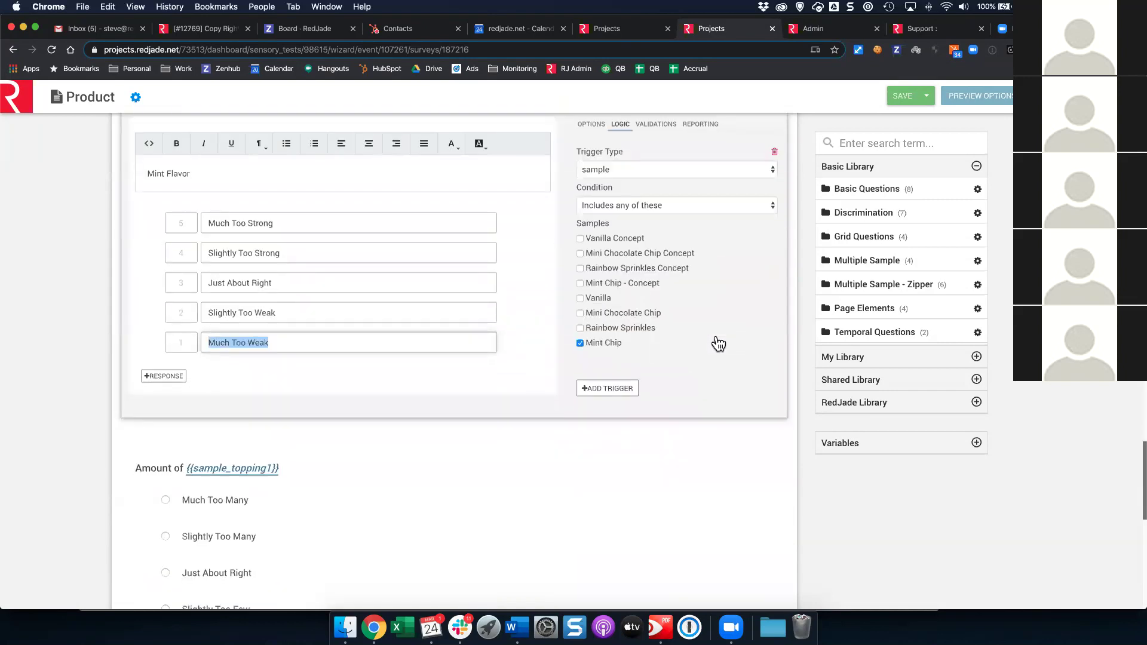
scroll(717, 342, down, 3)
click(397, 357)
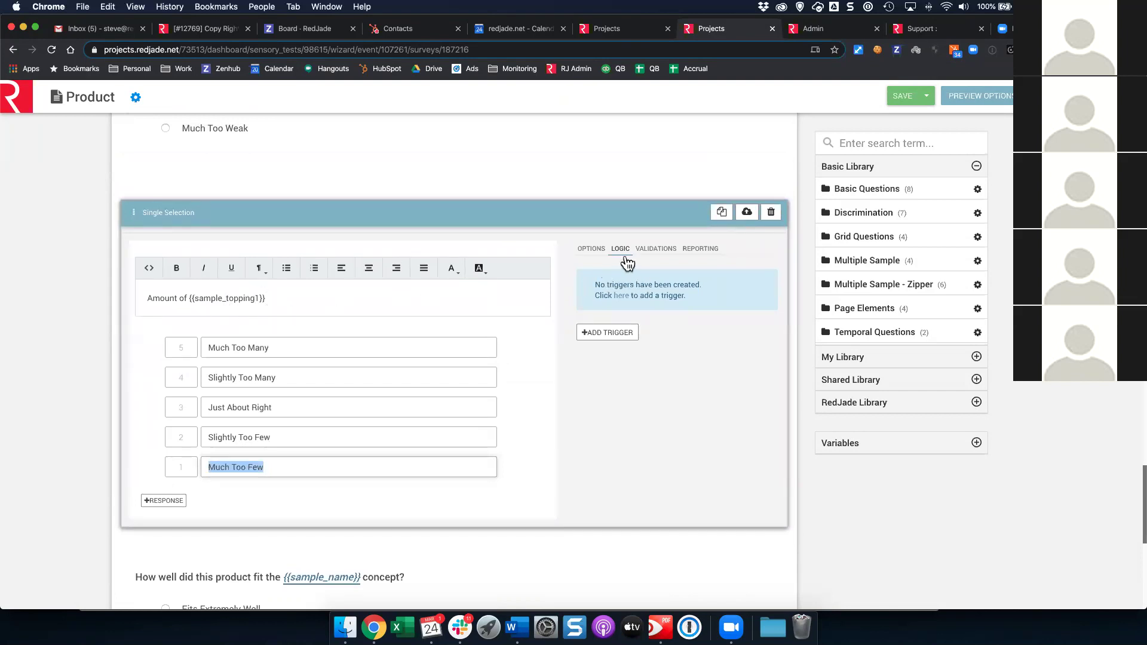
Add a sample trigger, 'Includes any of these', for Mini Chocolate Chip and Rainbow Sprinkles.
click(625, 330)
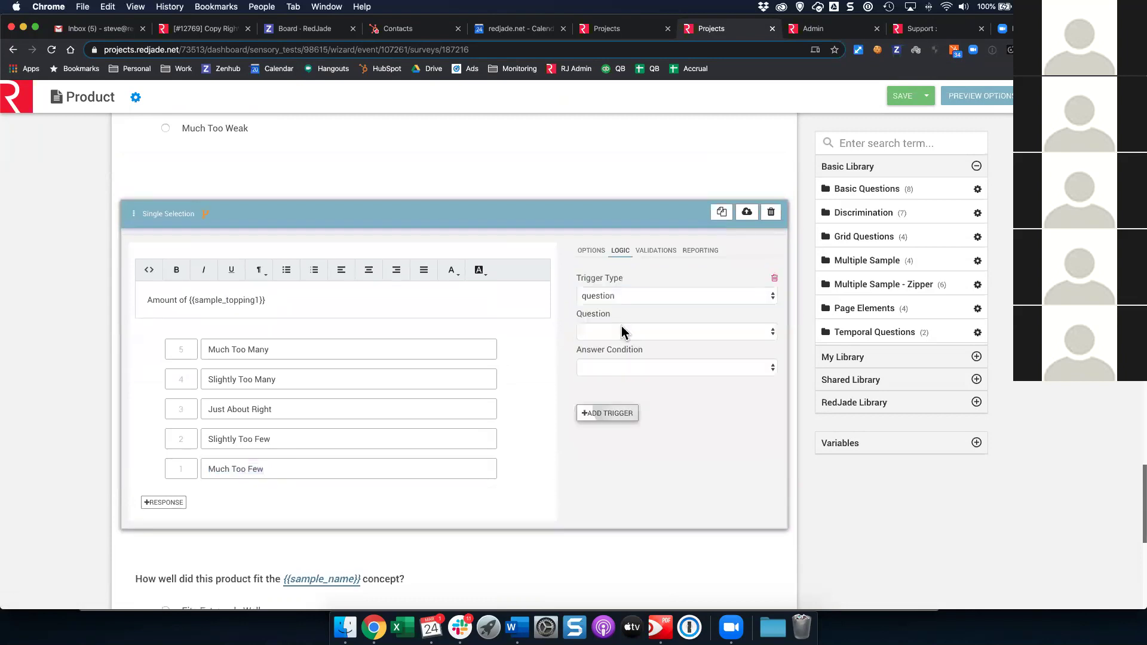
click(637, 297)
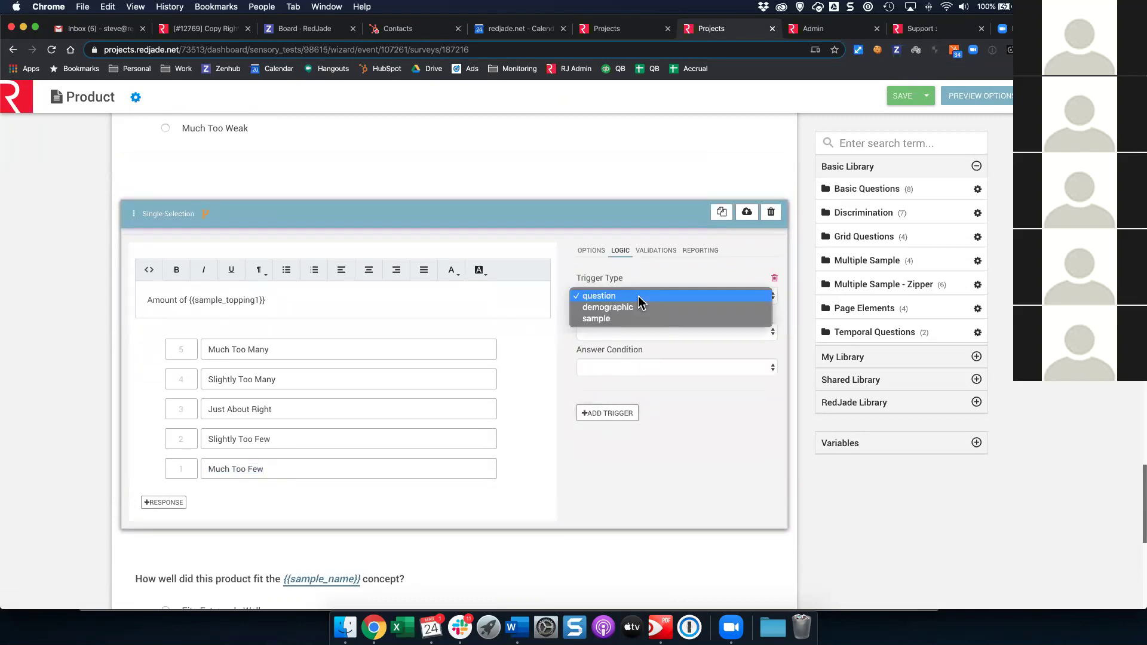
click(635, 320)
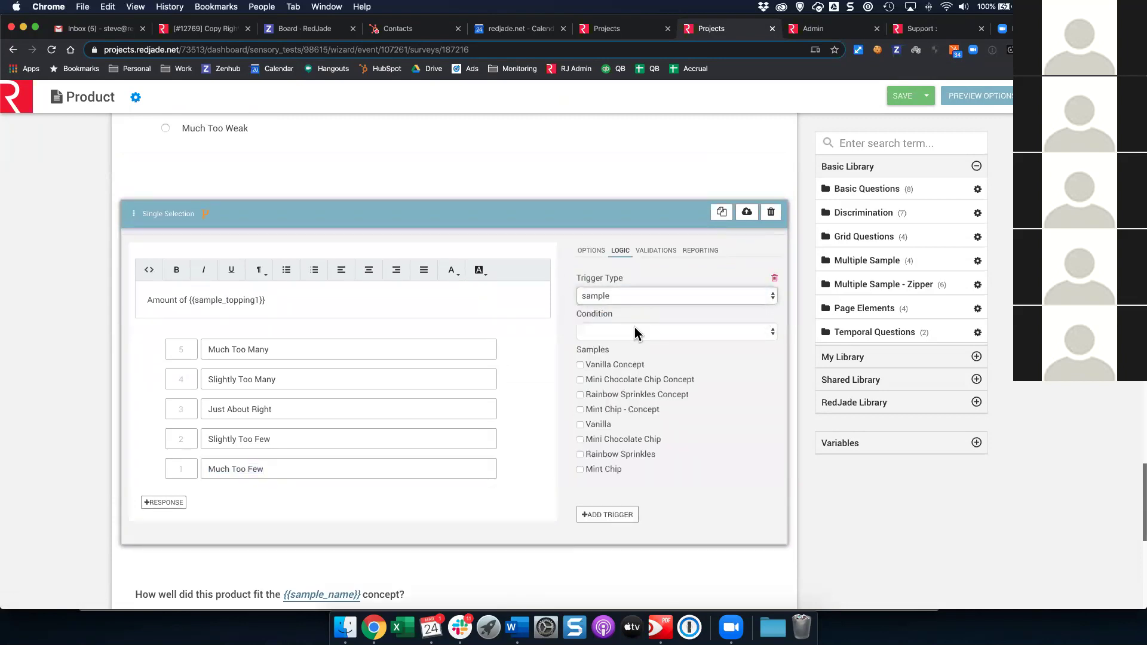
click(635, 330)
click(634, 342)
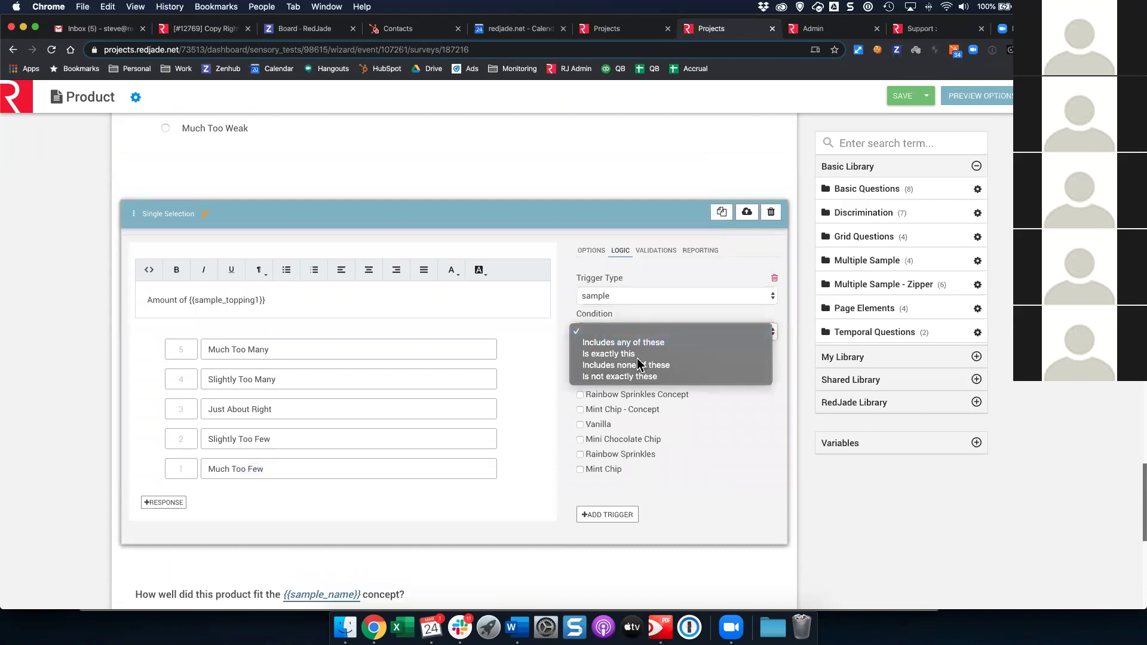
click(597, 438)
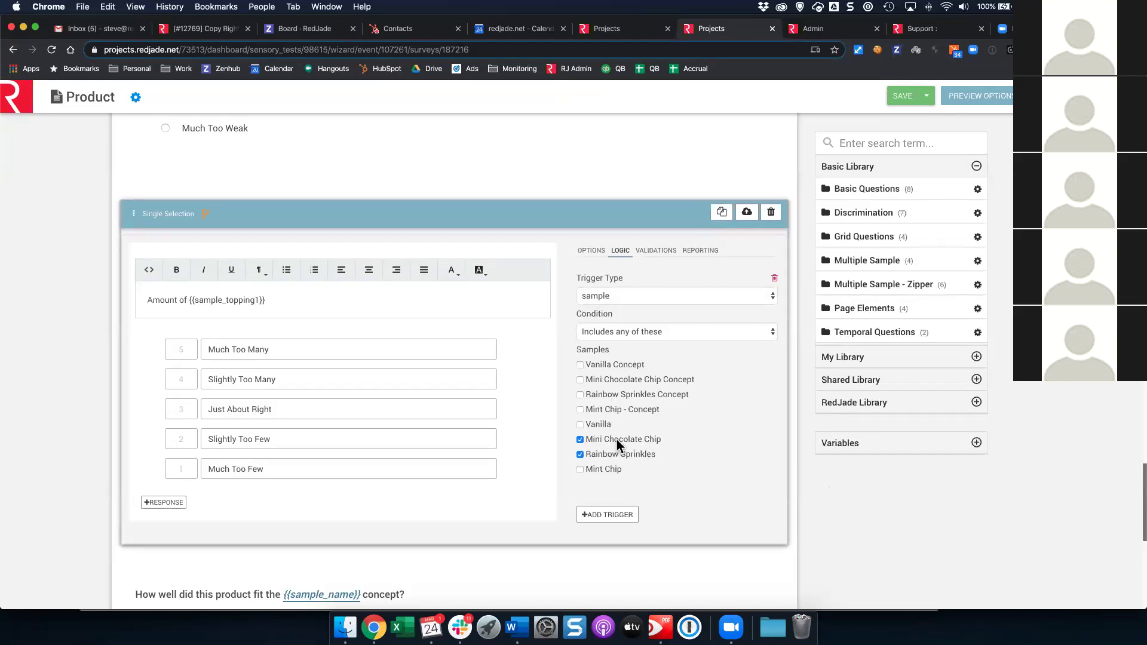
click(815, 479)
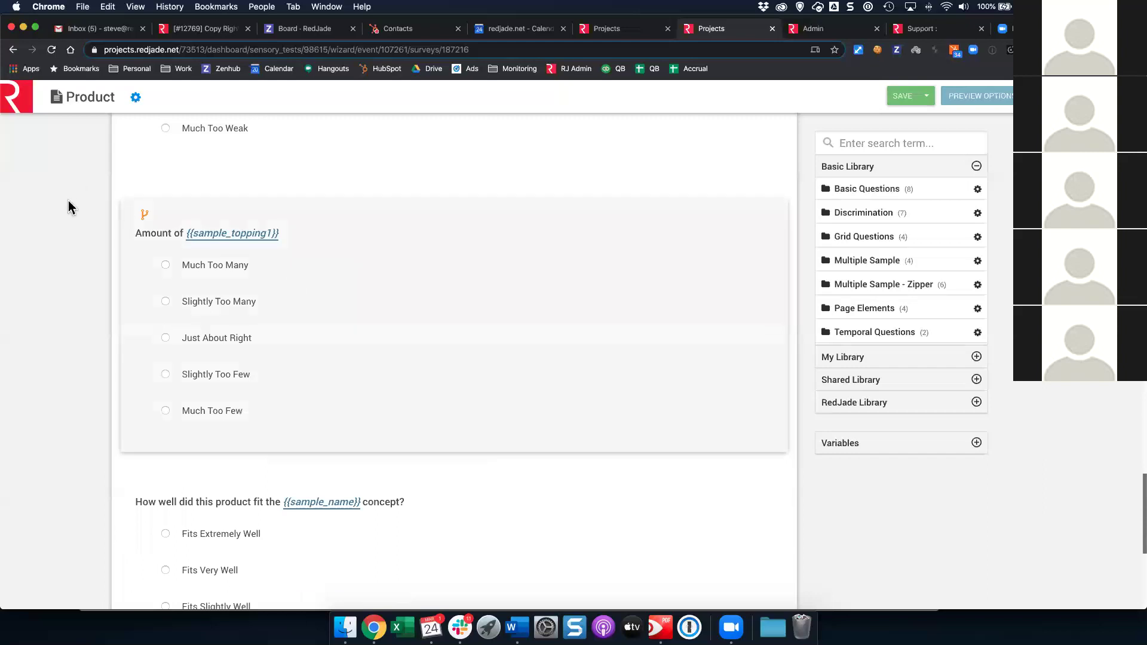
scroll(313, 262, down, 4)
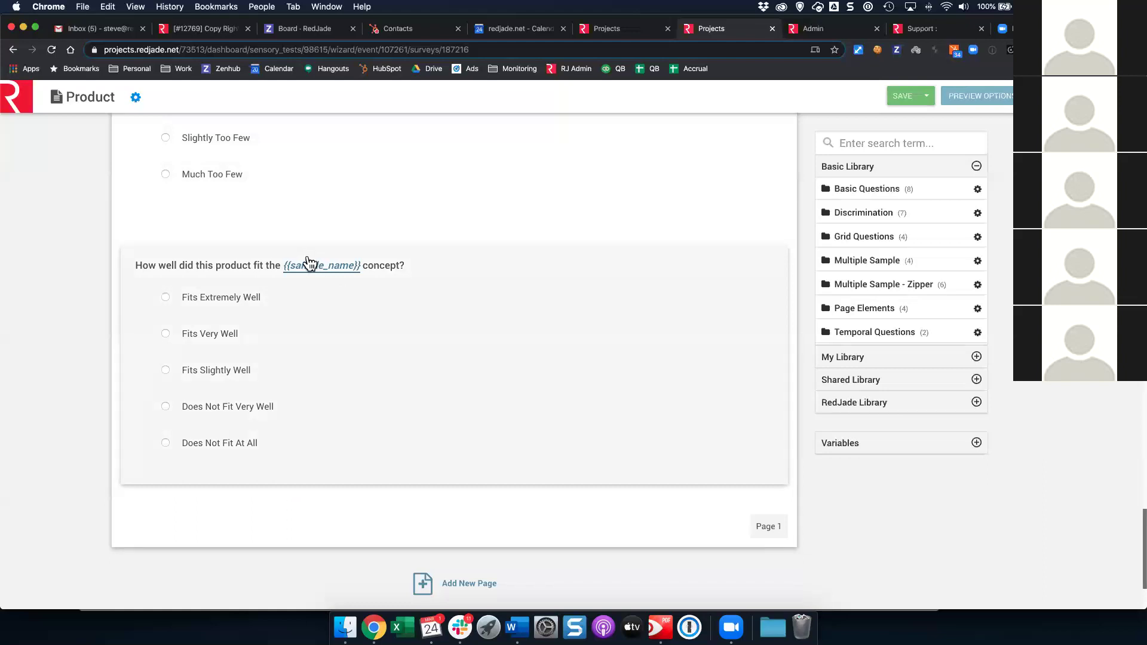
Save the Product survey and advance the Test Wizard to Design Block.
click(902, 97)
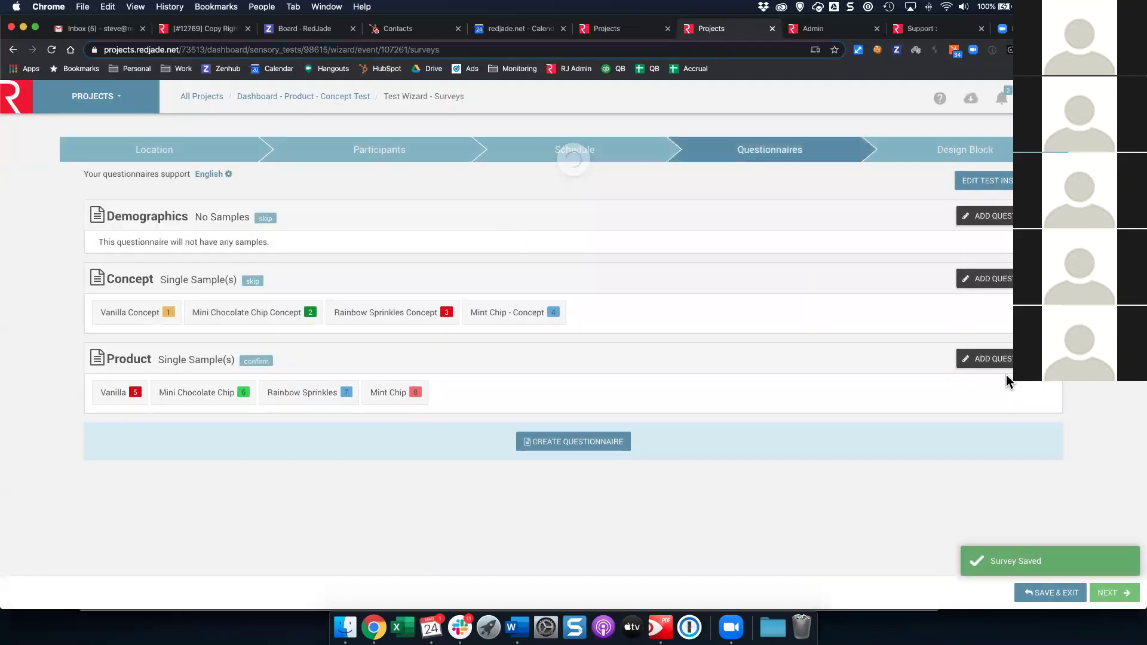
click(1117, 593)
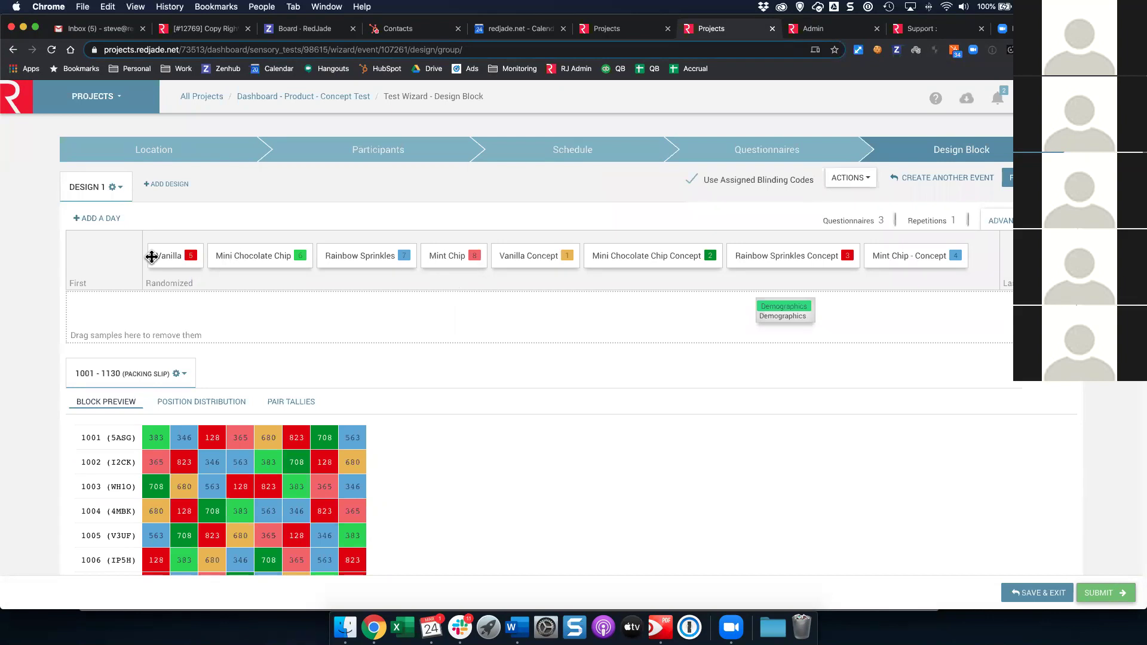
Link Vanilla, Mint Chip, Rainbow Sprinkles and Mini Chocolate Chip samples to their matching concepts.
drag(207, 274, 563, 265)
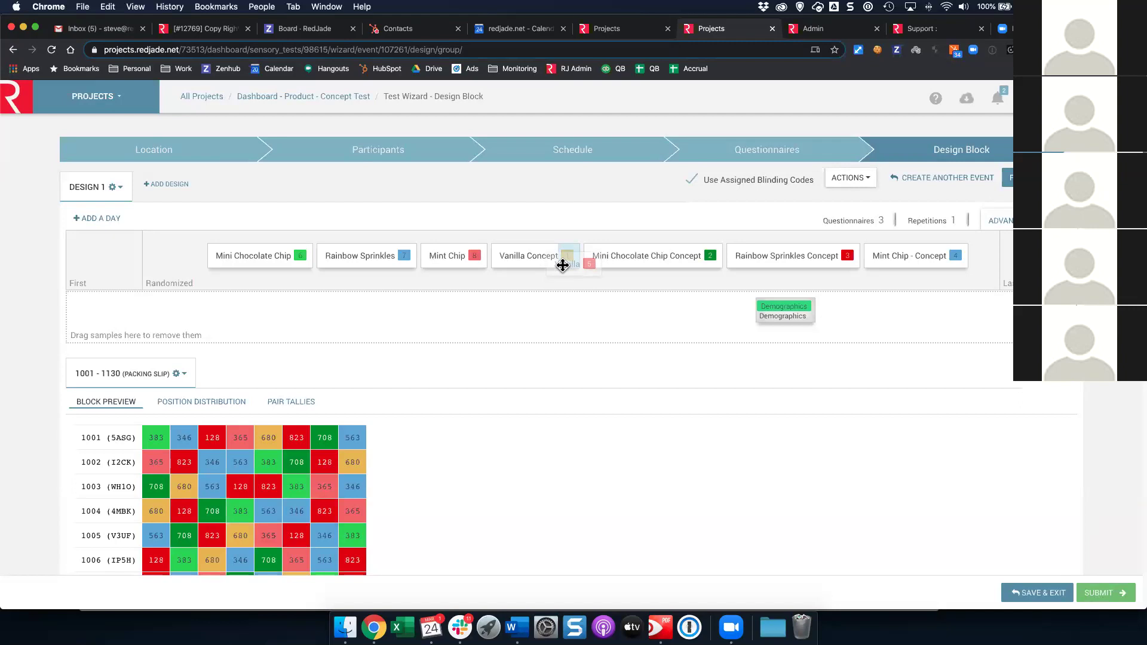
drag(563, 265, 560, 267)
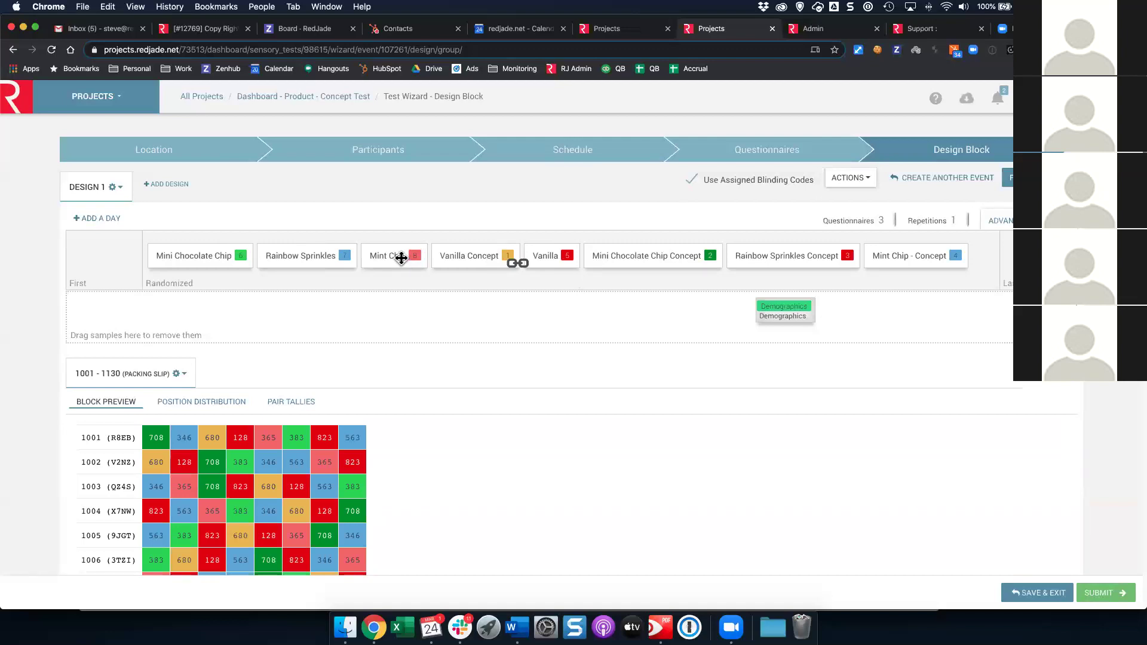
drag(401, 258, 939, 257)
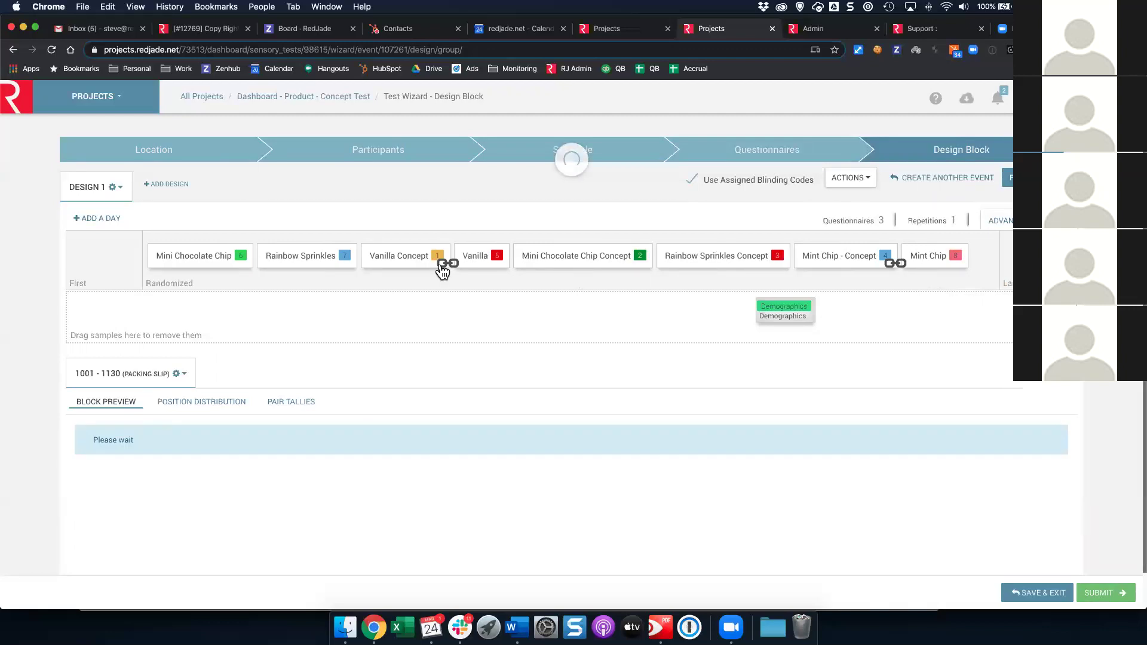
drag(307, 259, 773, 260)
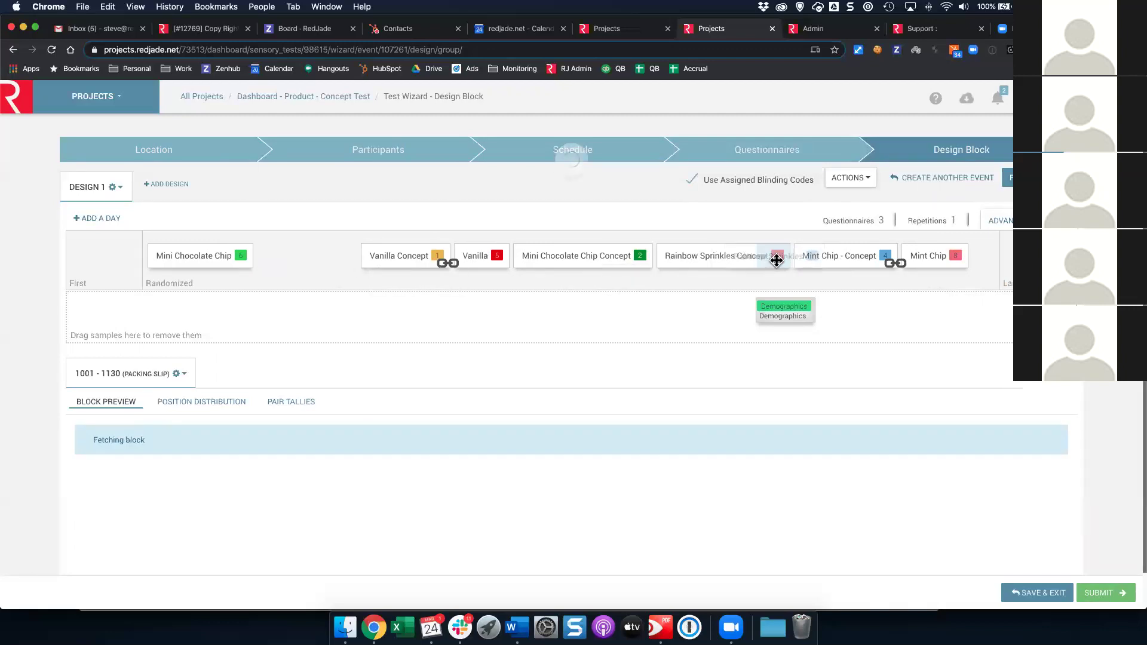
drag(201, 254, 538, 263)
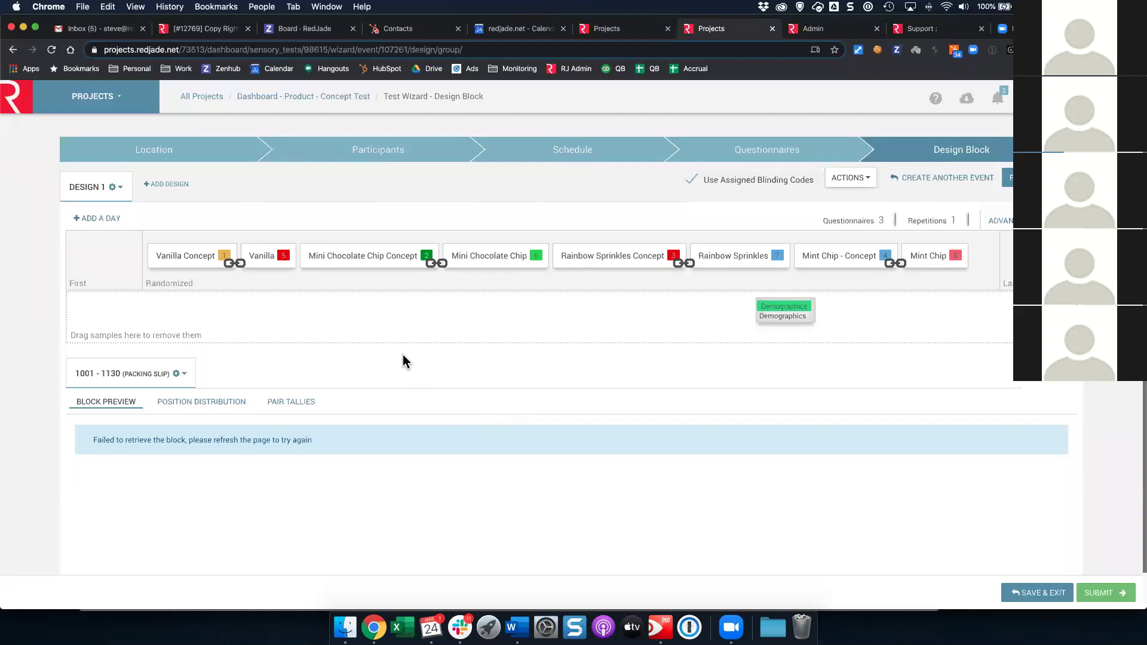
Place Demographics first, followed by the Vanilla concept–product pair, at the start of the design.
scroll(400, 357, down, 1)
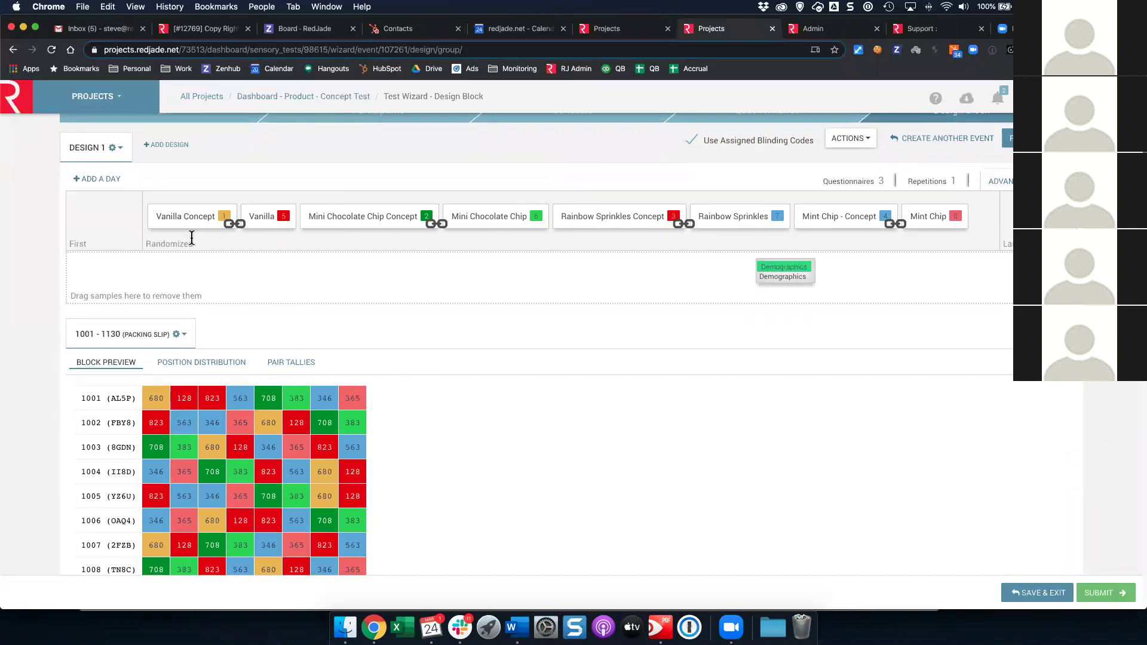
drag(196, 220, 119, 227)
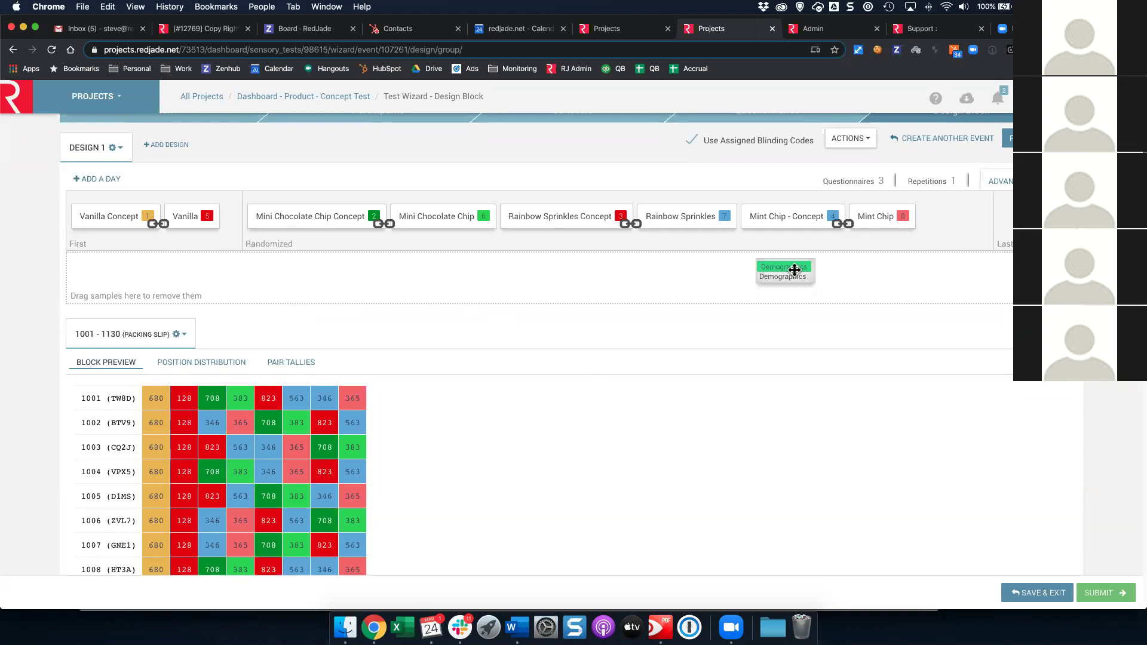
drag(792, 270, 84, 225)
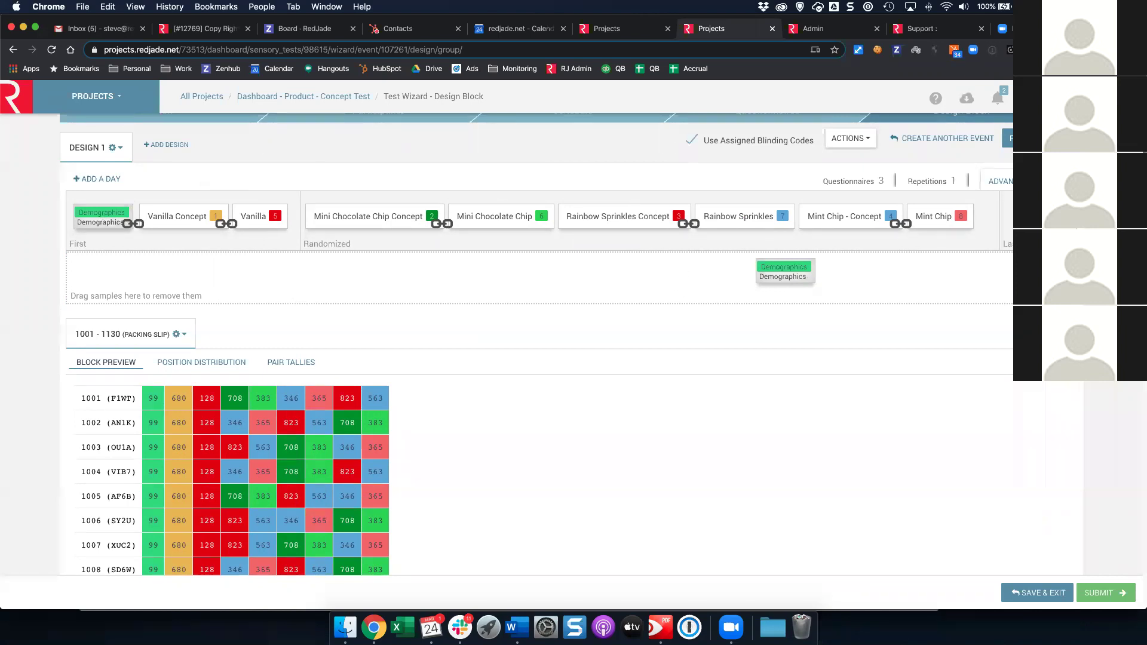
drag(785, 272, 784, 273)
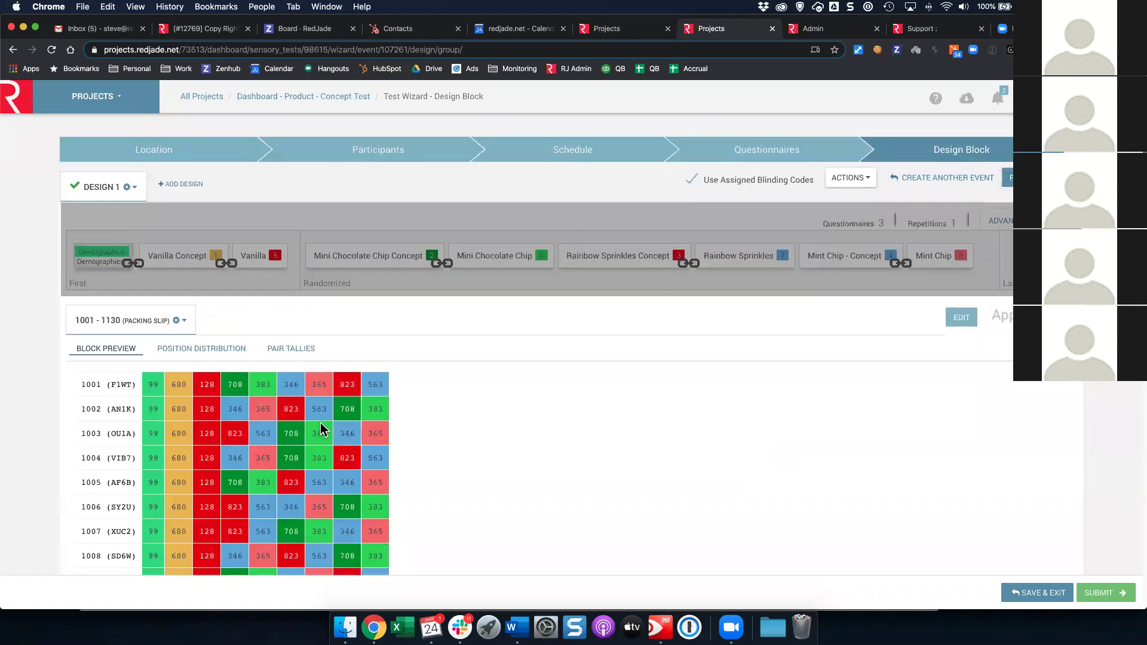
Save the design, launch the Product Testing event, and open a new incognito window.
drag(132, 384, 111, 383)
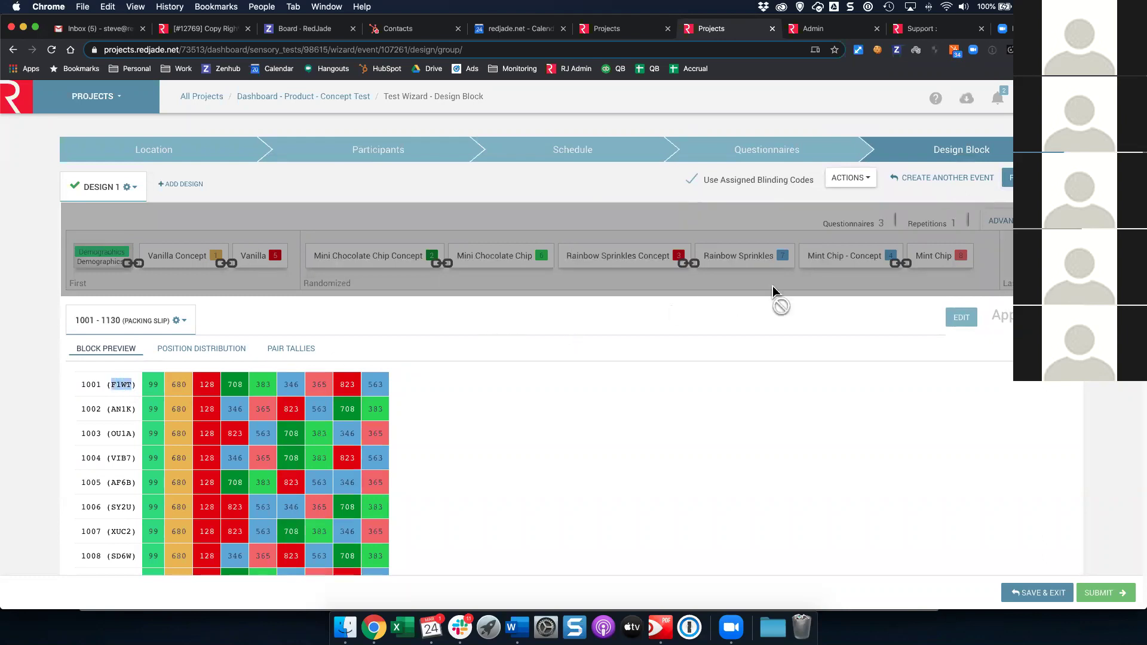
click(1009, 177)
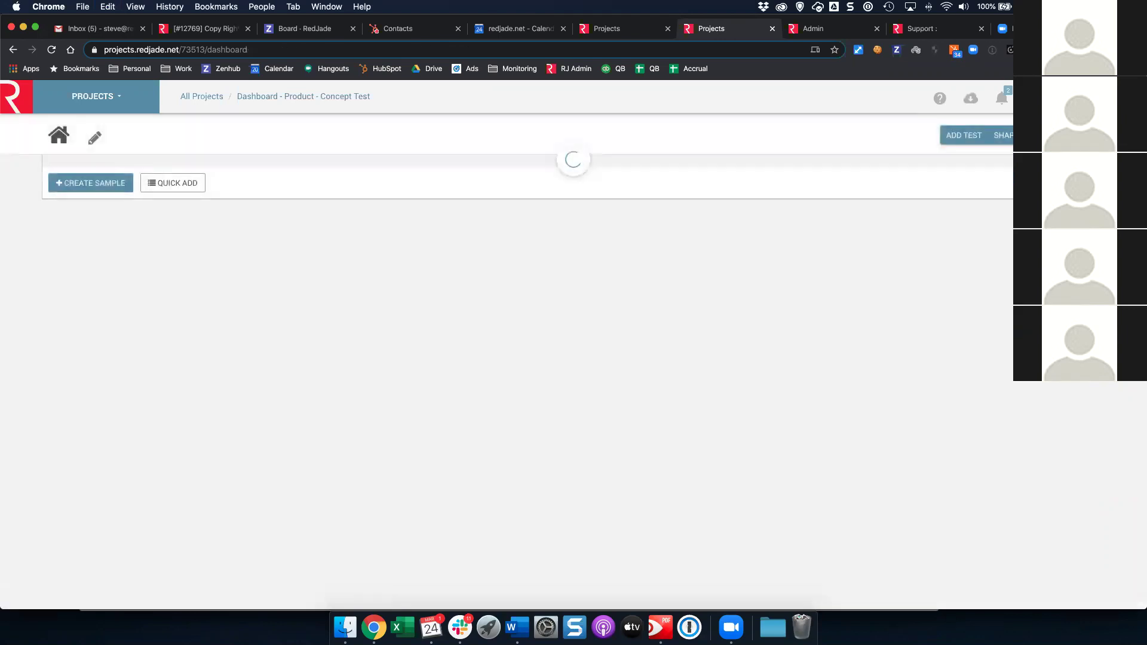
scroll(292, 393, down, 5)
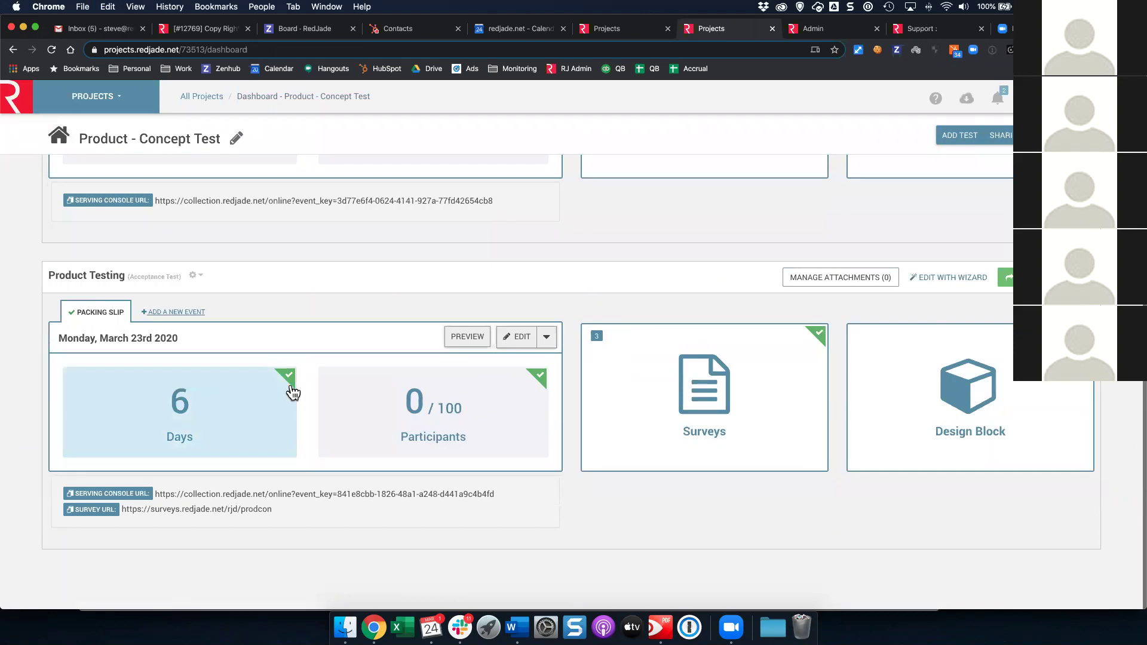
click(1006, 278)
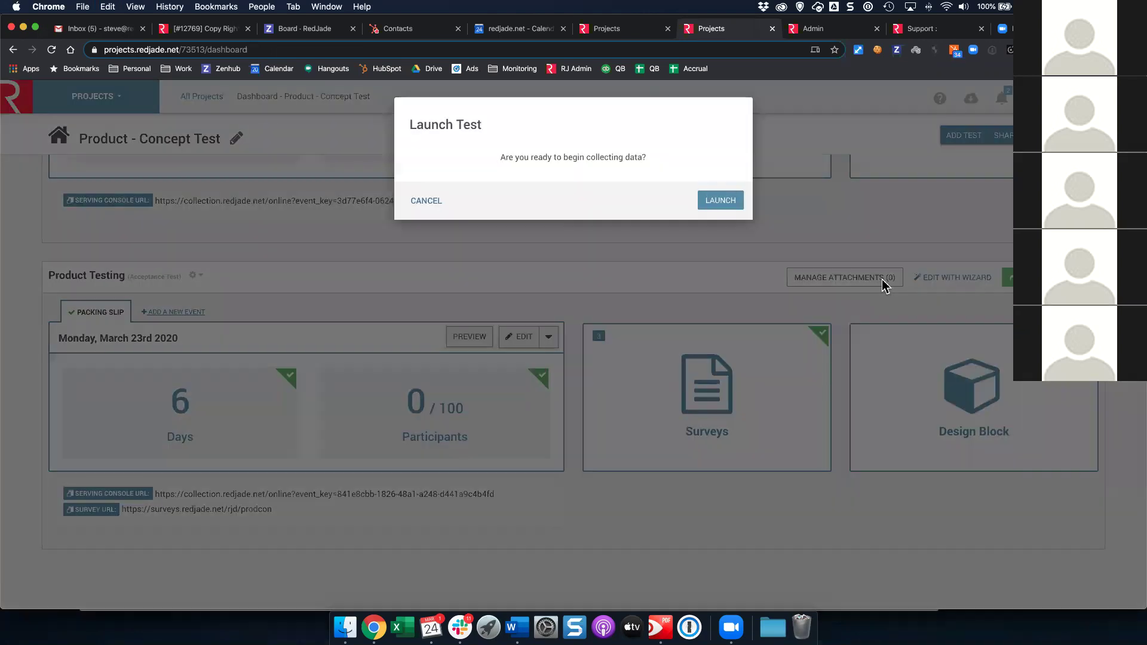
click(729, 199)
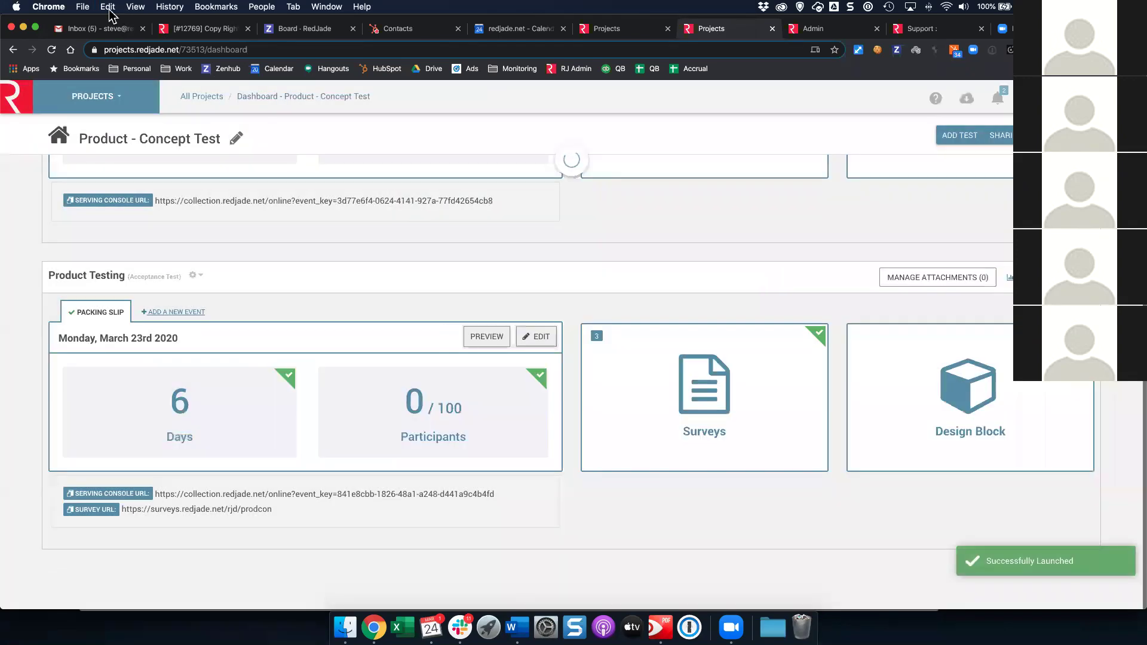
click(84, 7)
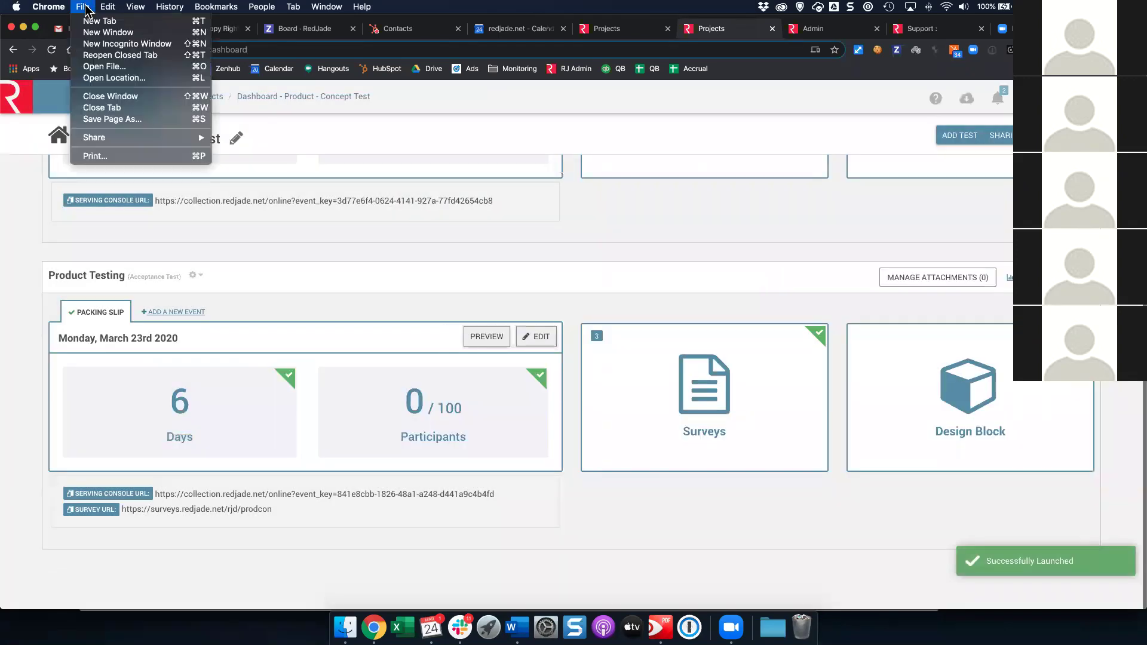
click(98, 44)
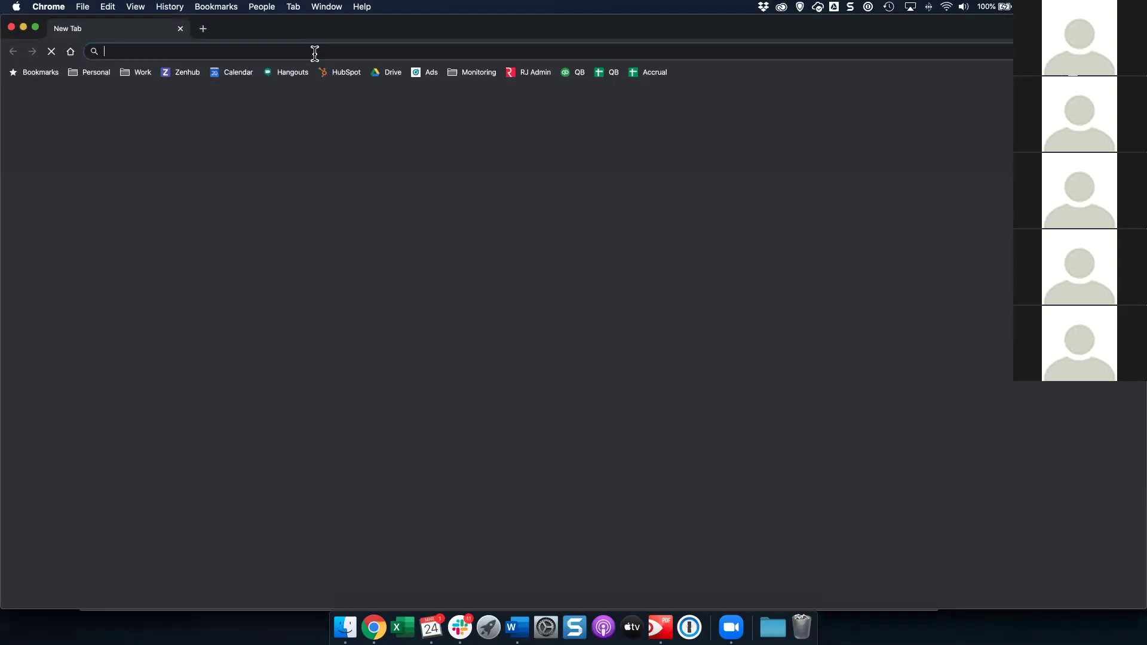
Open surveys.redjade.net/rjd/prodcon, enter the verification code, and accept the participant agreement.
text(surveys)
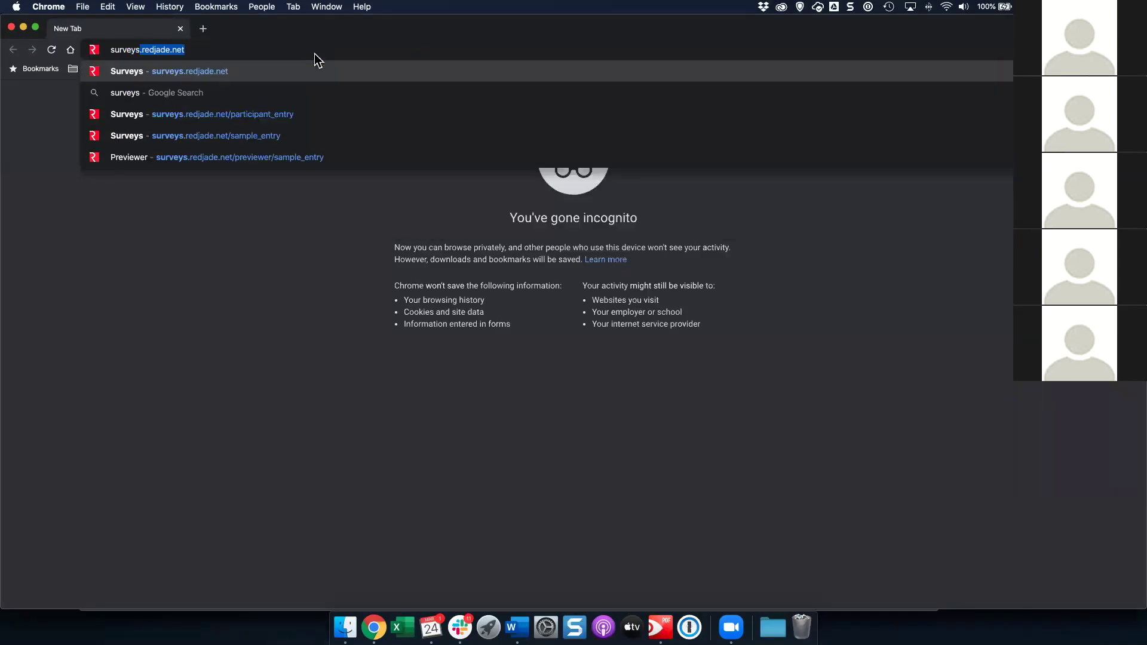
text(.redjade.)
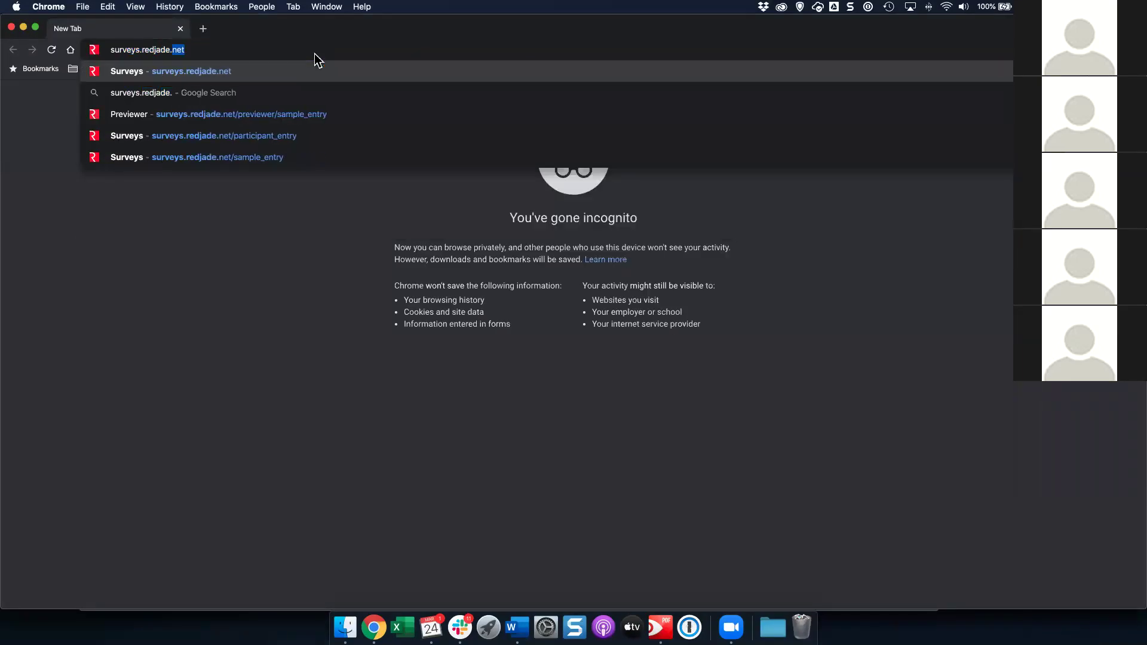
text(net/r)
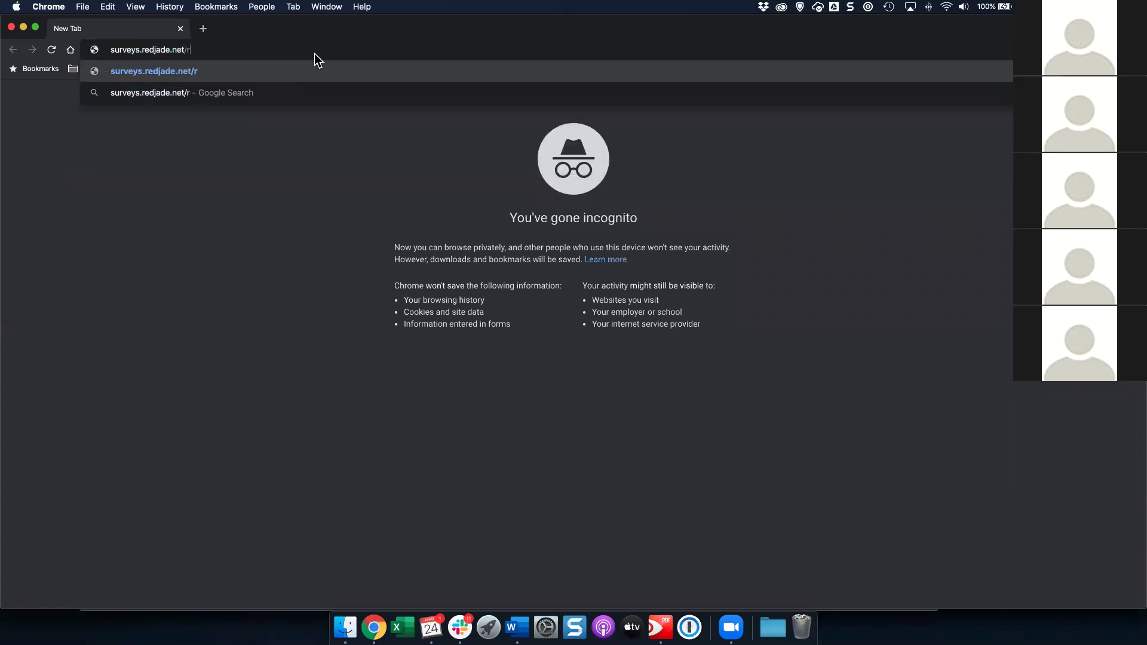
text(jd/prodcon)
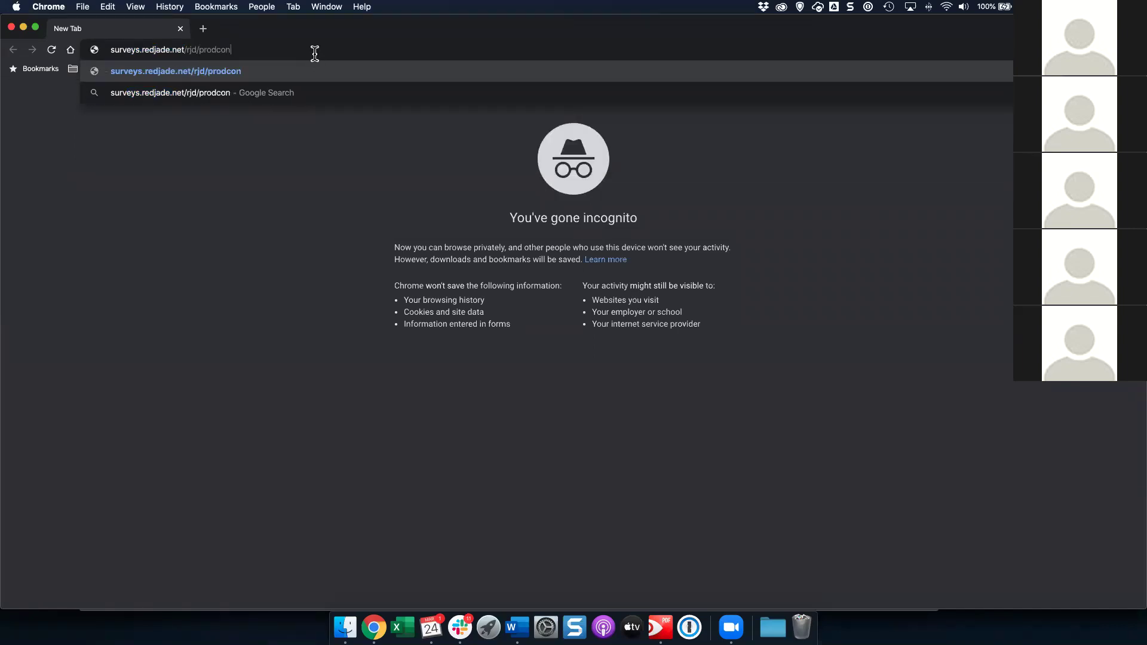
key(Return)
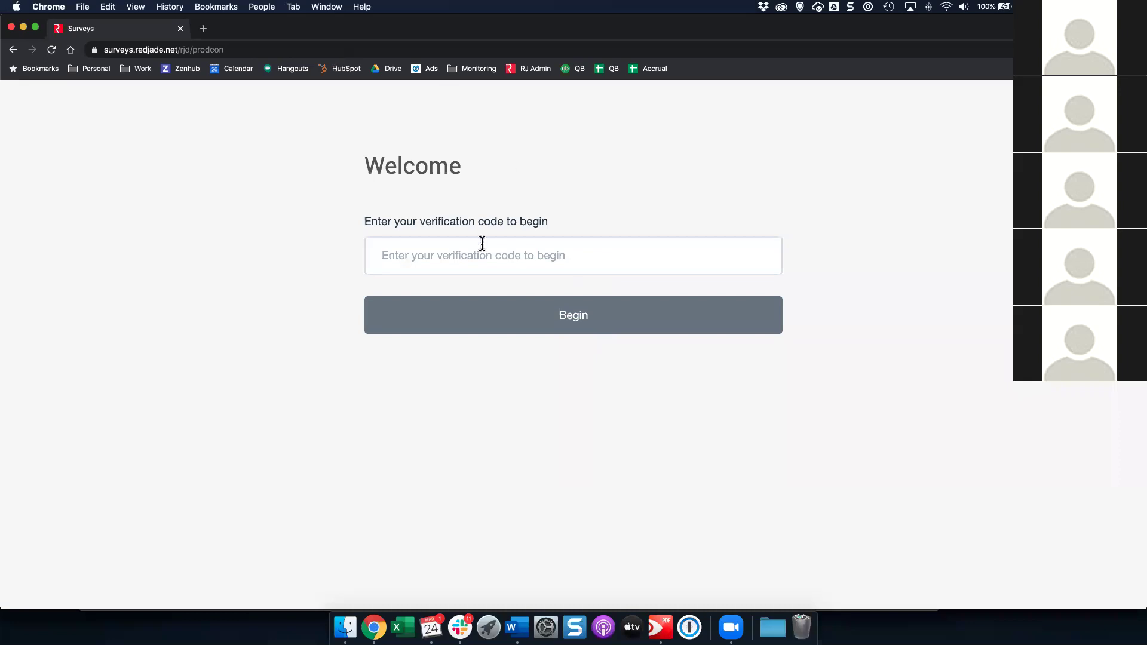
click(468, 251)
text(PTWT)
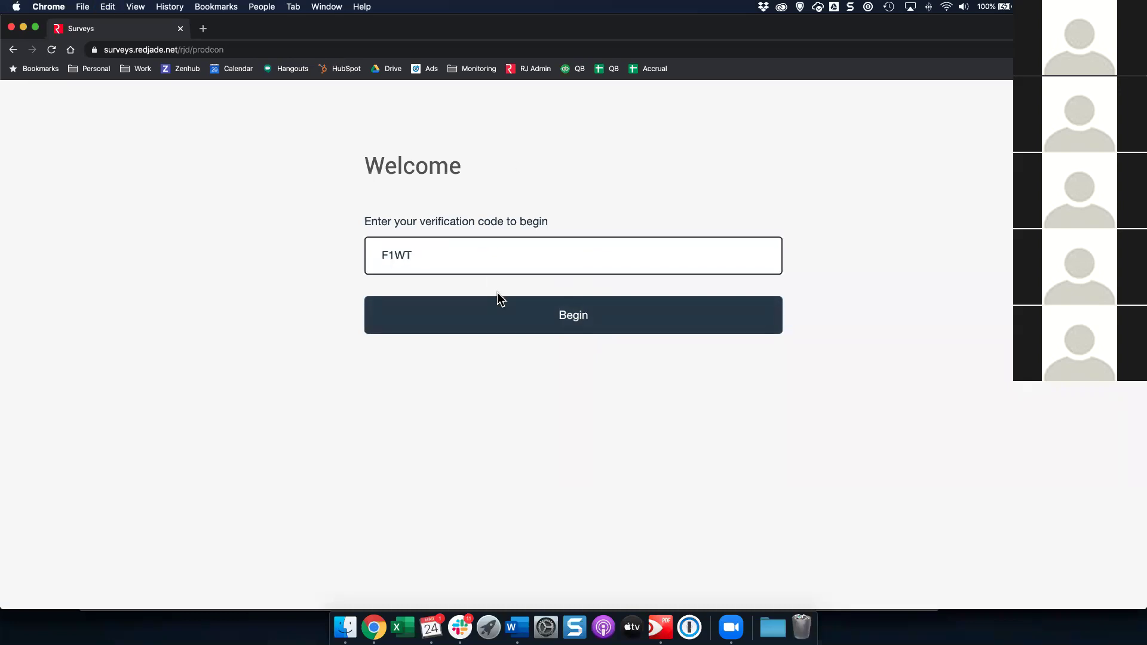
click(520, 312)
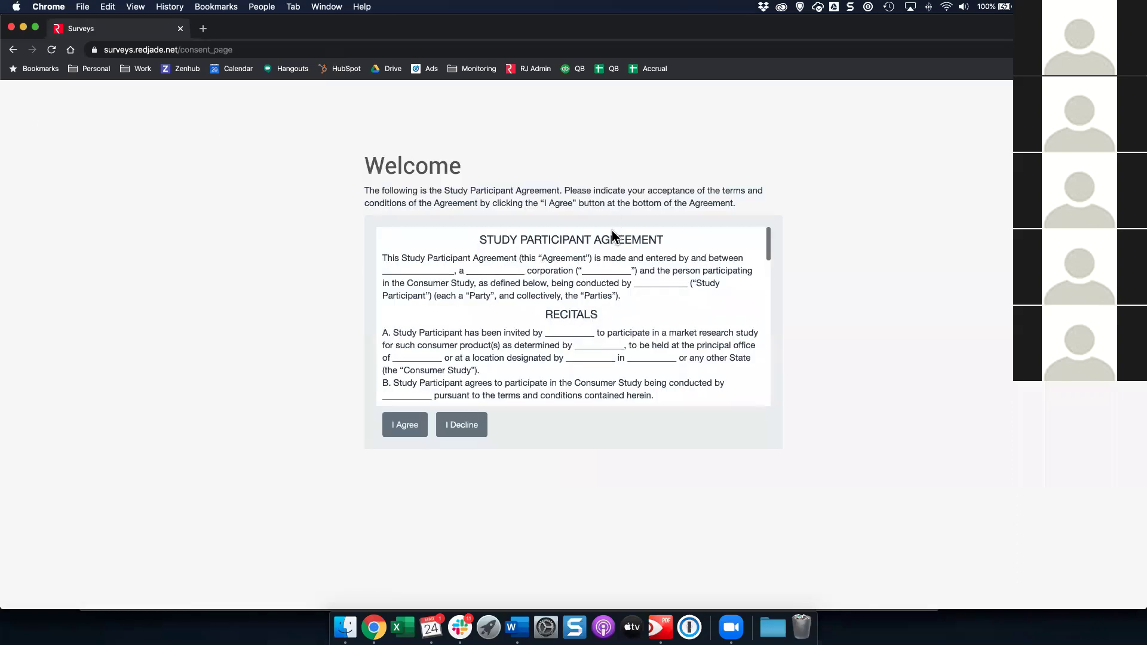
scroll(612, 232, down, 20)
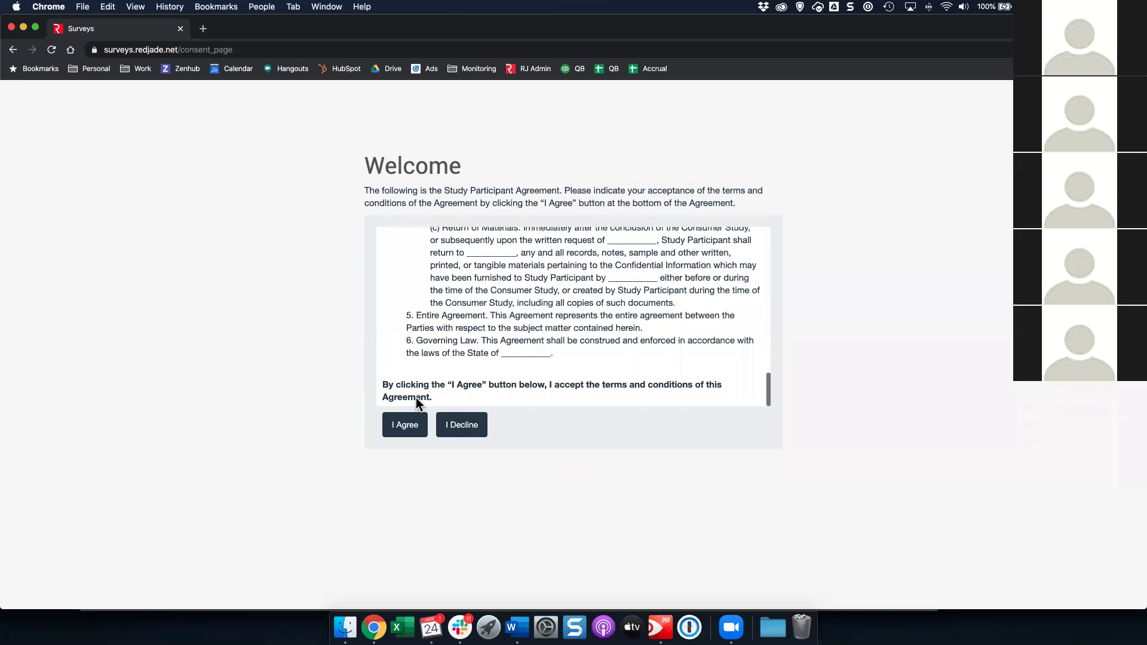
click(403, 425)
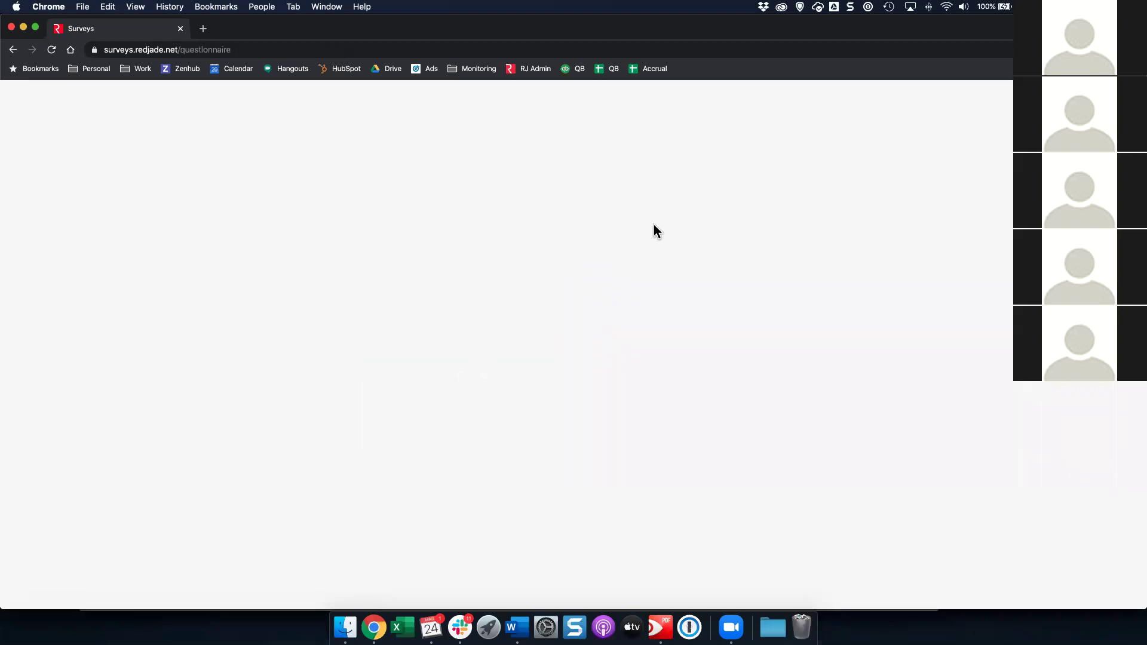
Answer Male and Every 2-3 Weeks, then Probably Would Purchase for the Vanilla Concept.
click(287, 187)
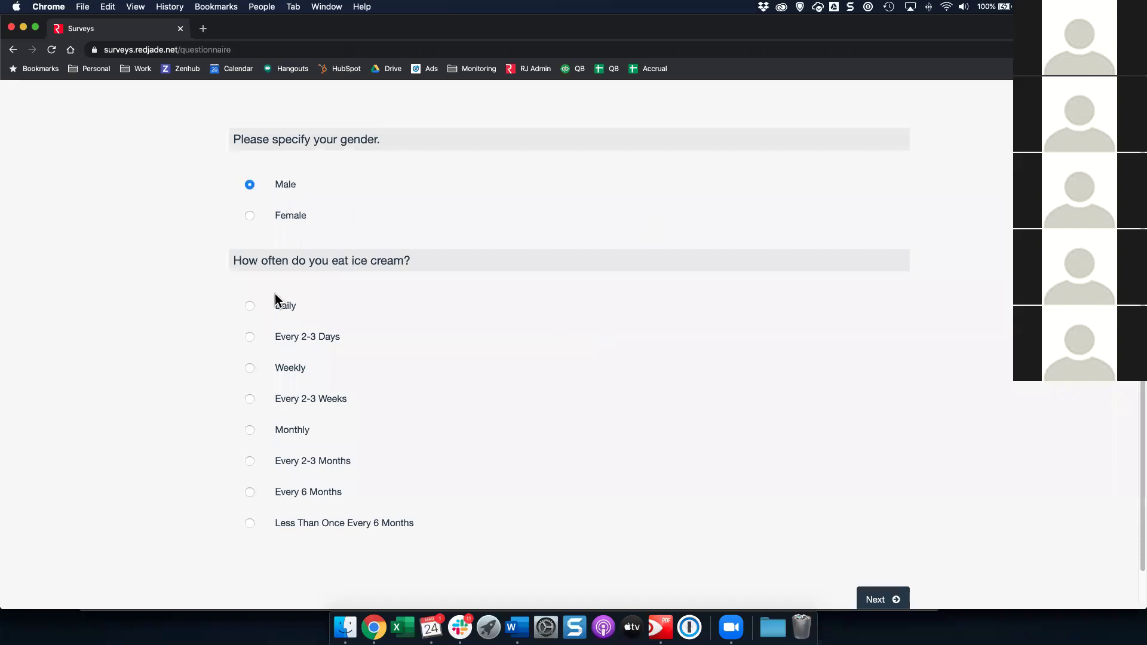
click(311, 400)
click(874, 603)
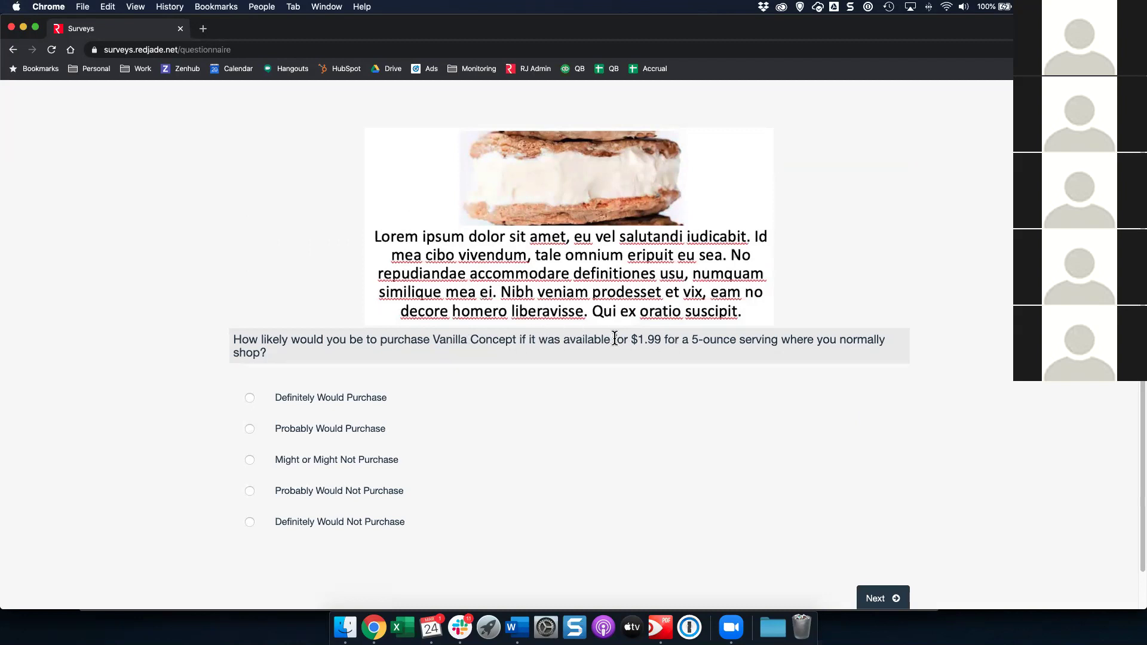
click(320, 432)
click(894, 598)
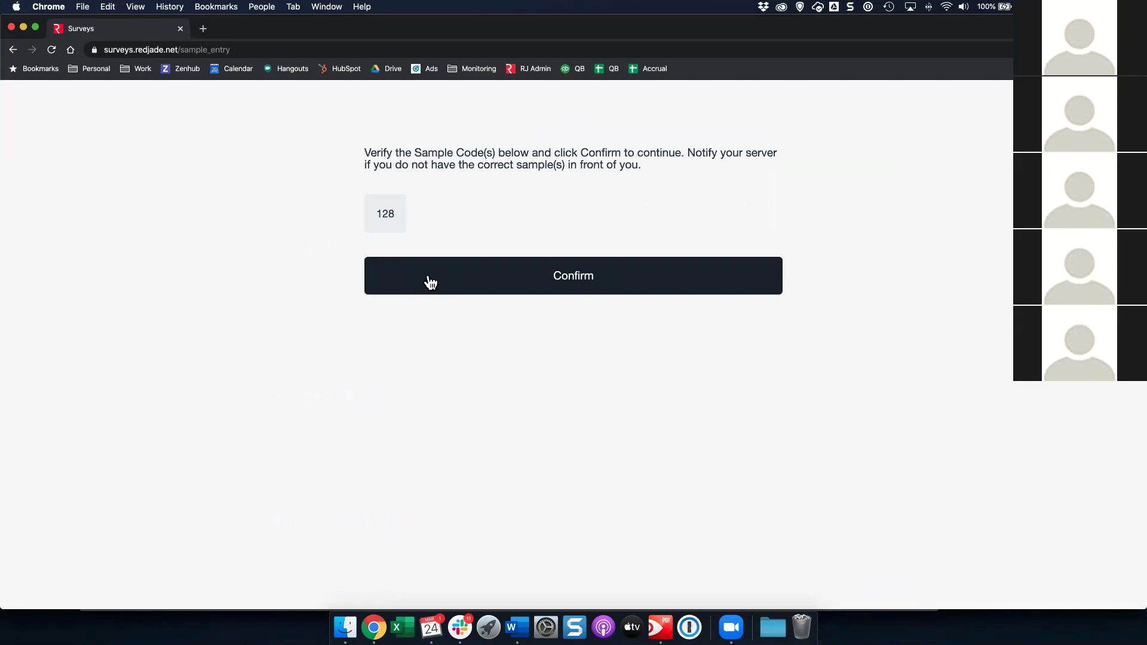
Confirm sample 128 and rate Vanilla: Like Very Much, Probably Would Purchase, flavors Just About Right, fits concept very well.
click(558, 276)
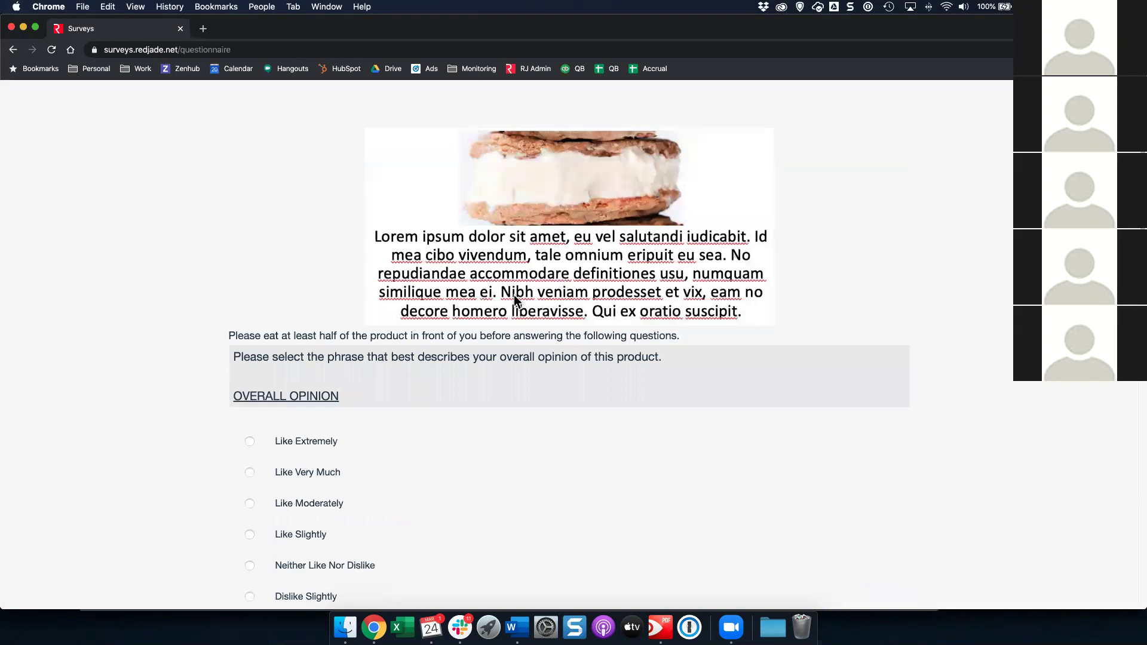
scroll(391, 330, down, 1)
scroll(318, 394, down, 2)
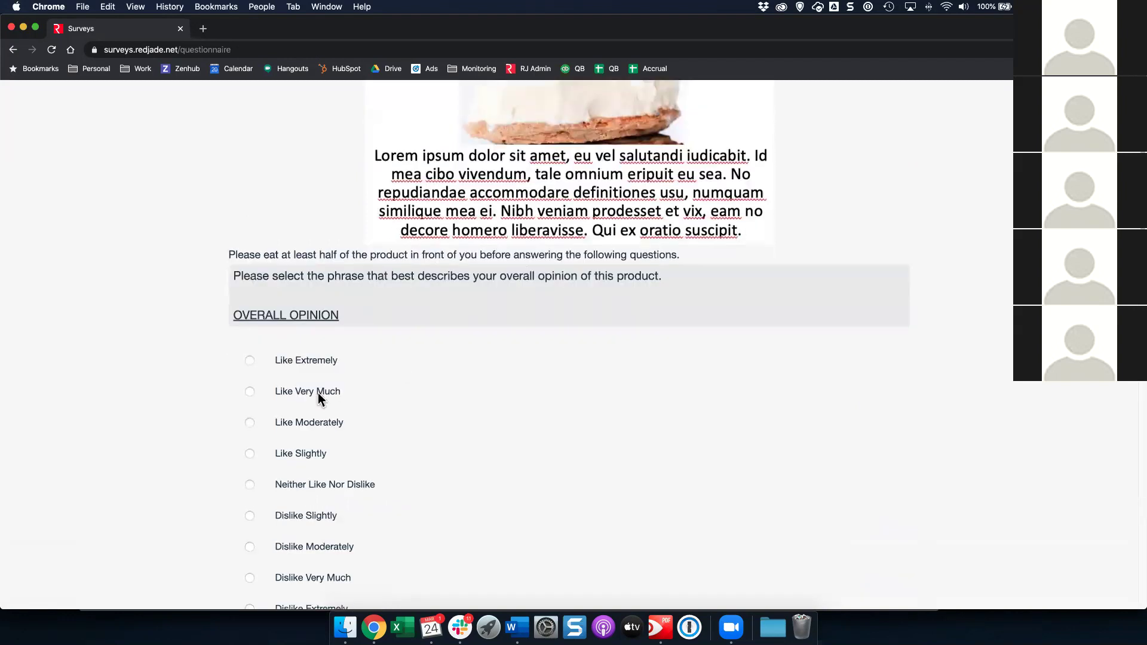
click(306, 391)
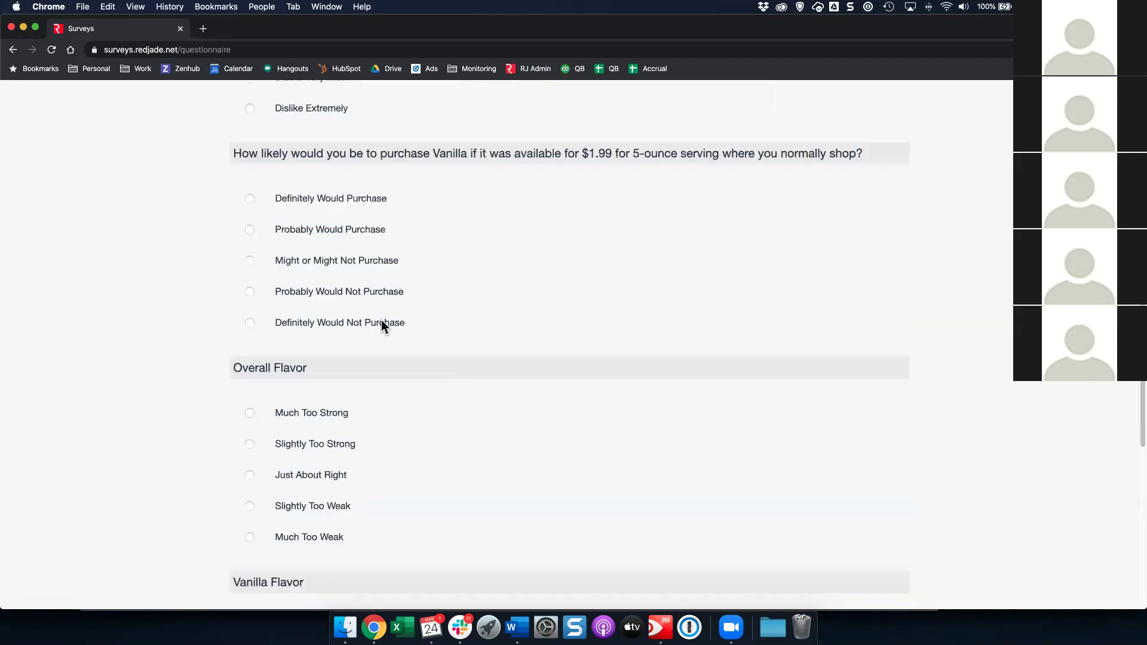
scroll(377, 314, up, 3)
scroll(319, 375, down, 2)
click(460, 370)
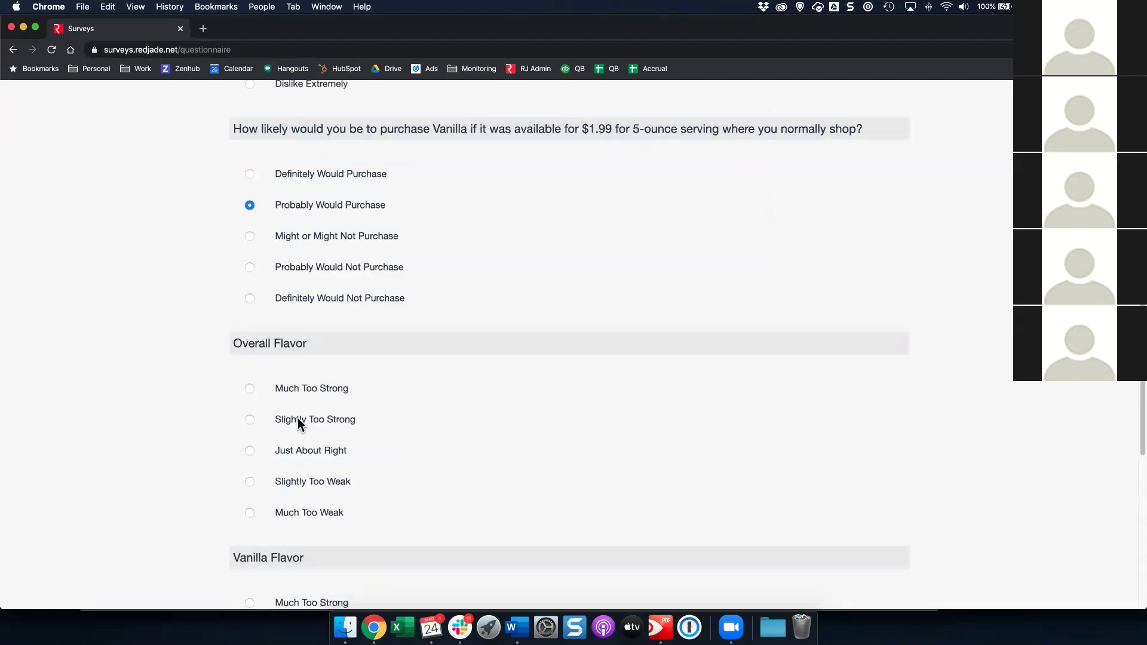
click(301, 454)
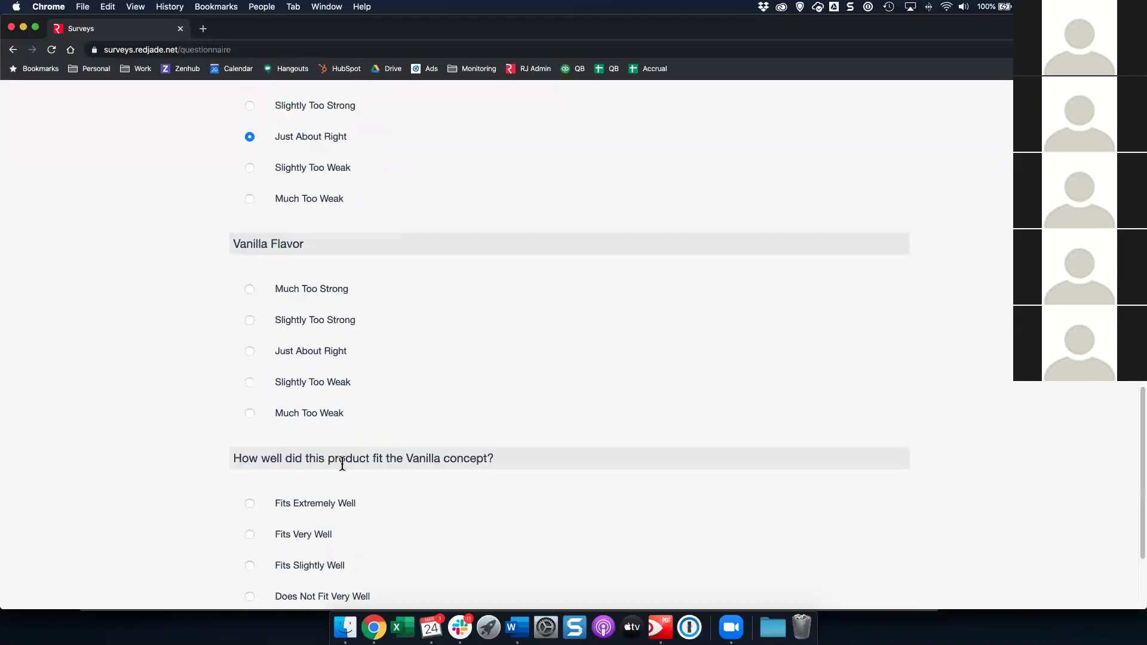
click(326, 347)
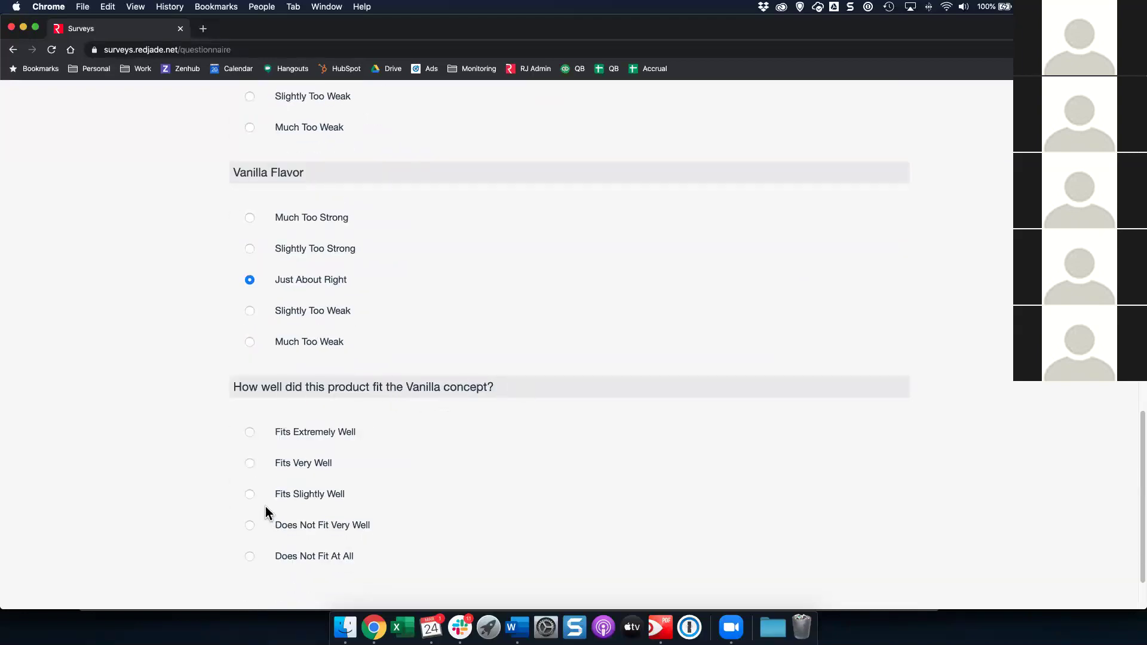
click(321, 465)
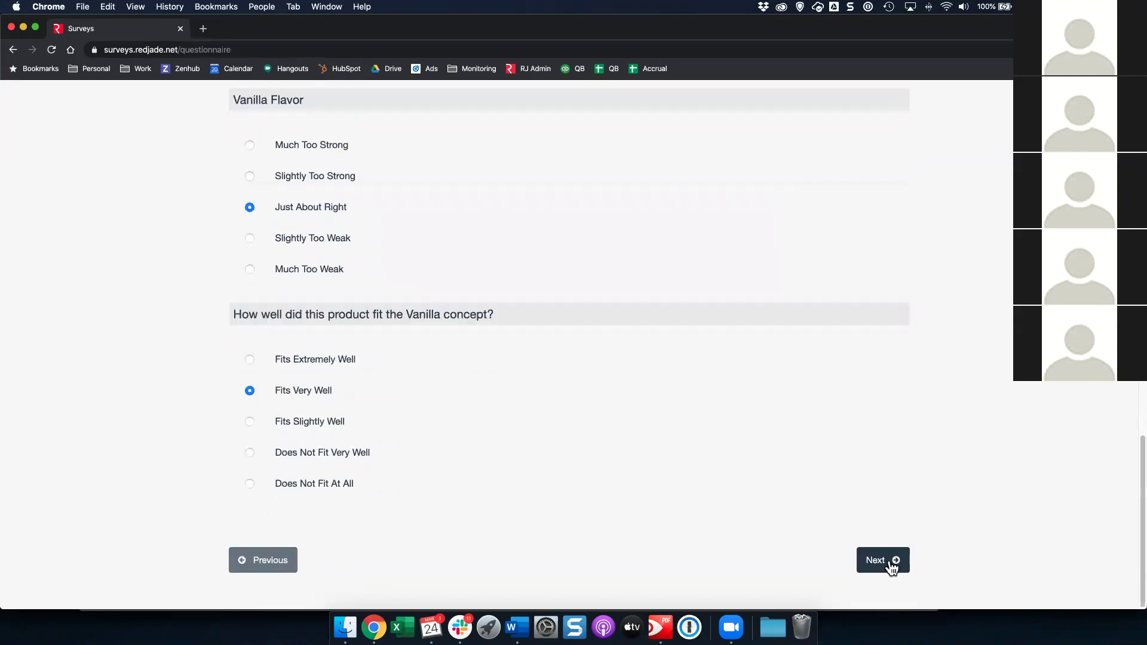
click(907, 568)
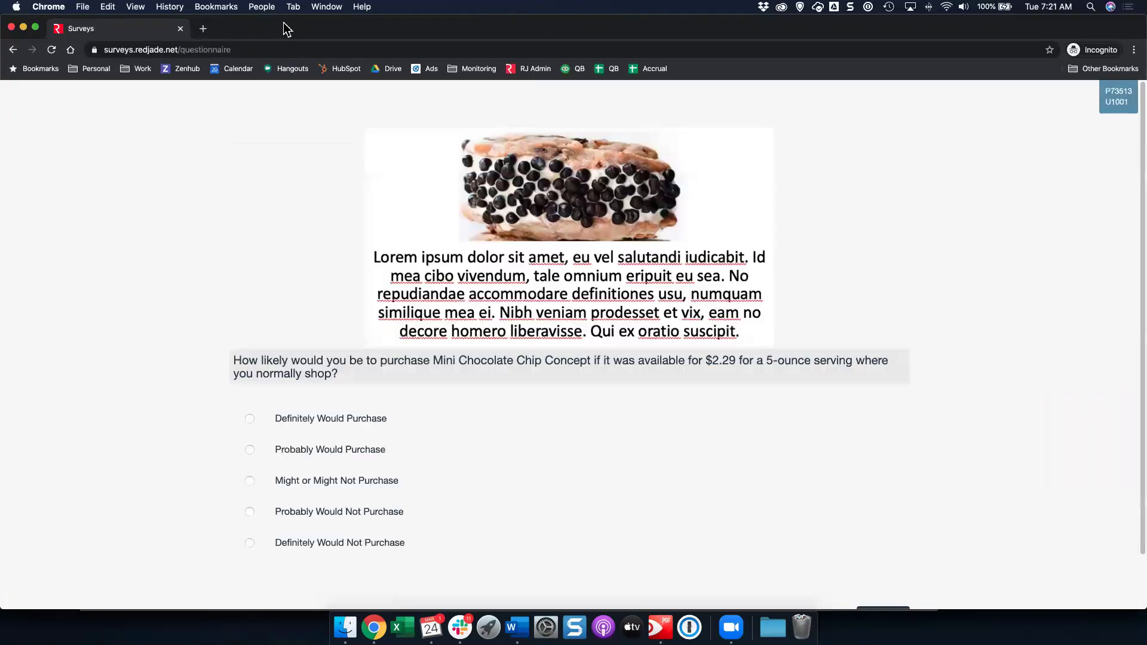
Move the survey aside and open View Live Results for project 73513 in a new tab.
drag(284, 23, 374, 92)
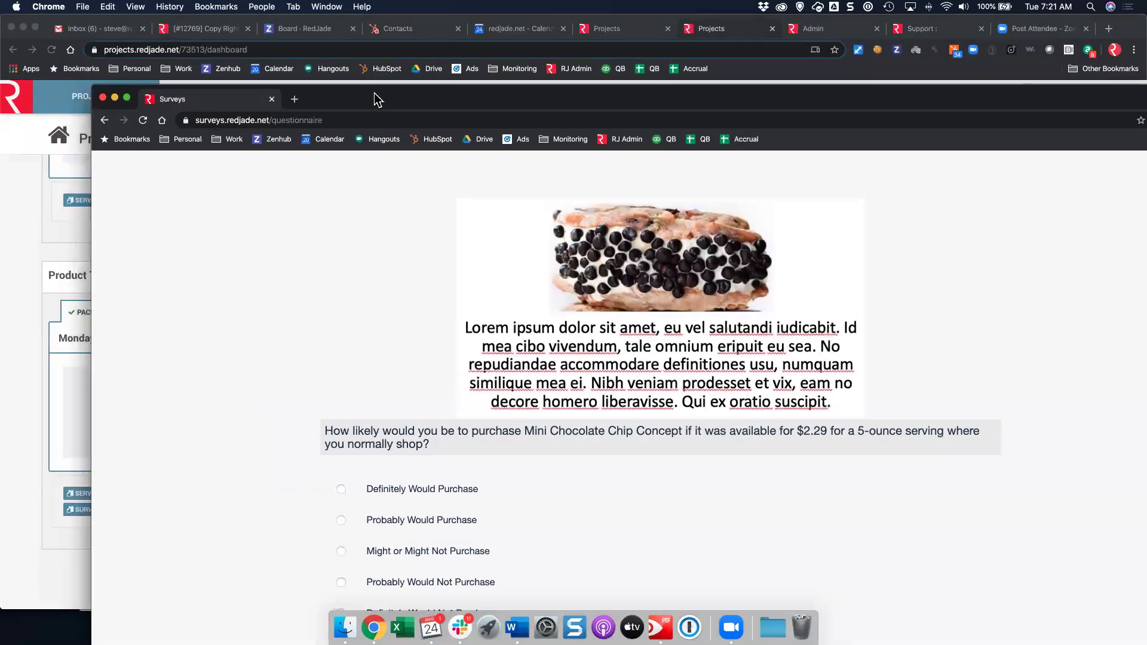
click(652, 31)
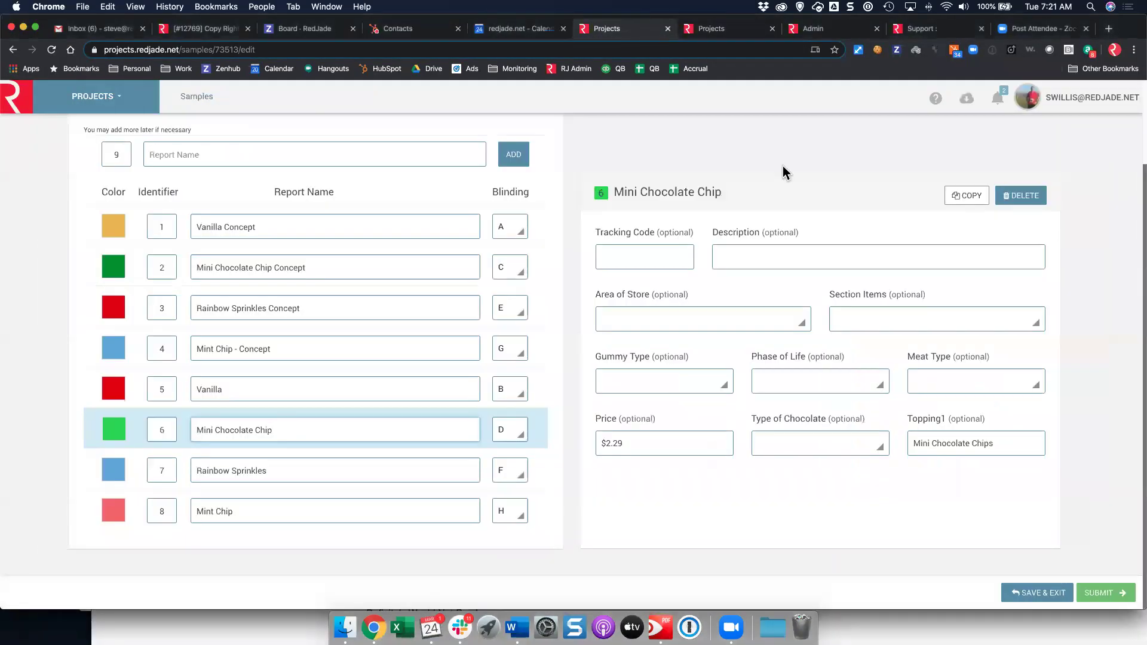
click(723, 33)
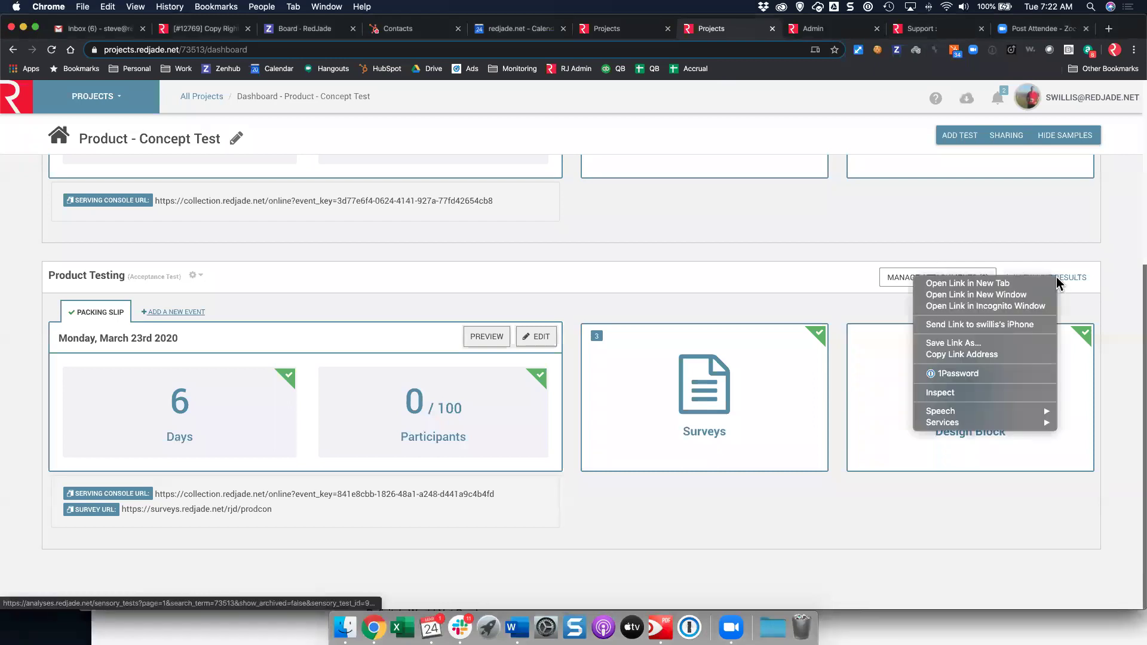
click(1019, 284)
click(760, 34)
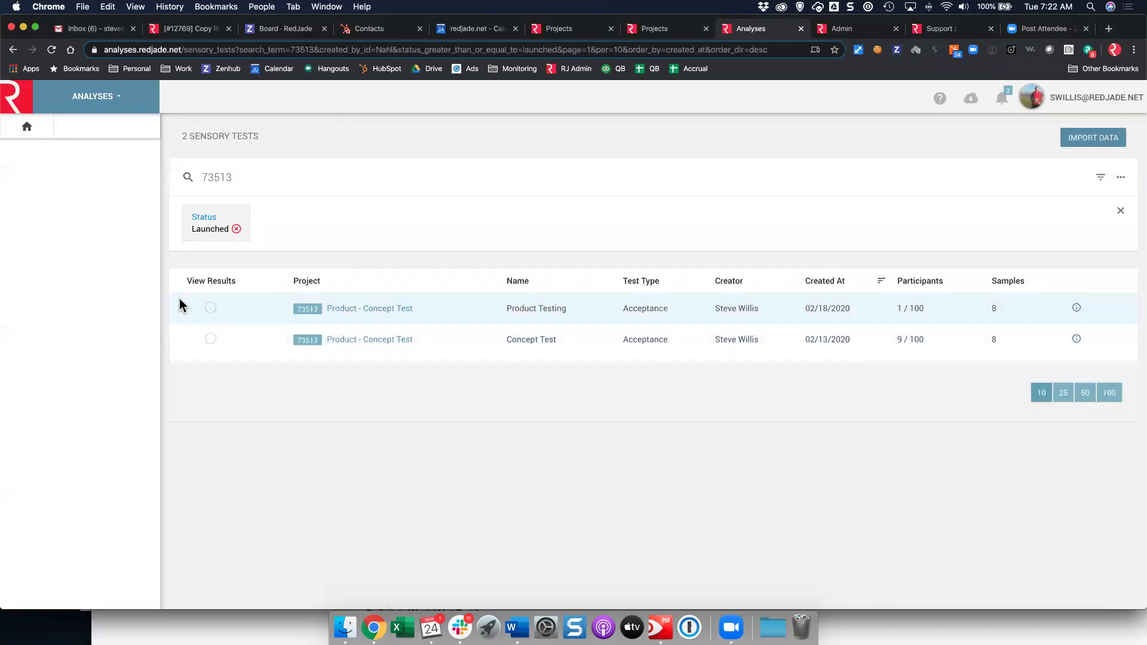
Open Product Testing results, check Demographics, then view the Product topline showing Vanilla's 8.00 mean.
click(210, 309)
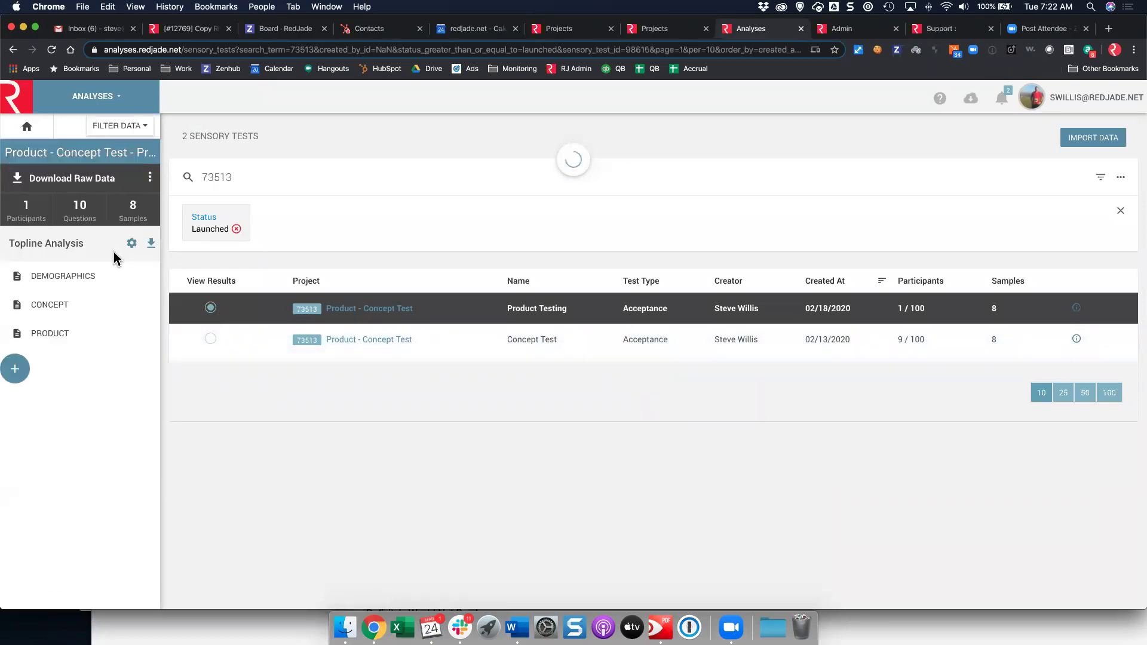
click(89, 287)
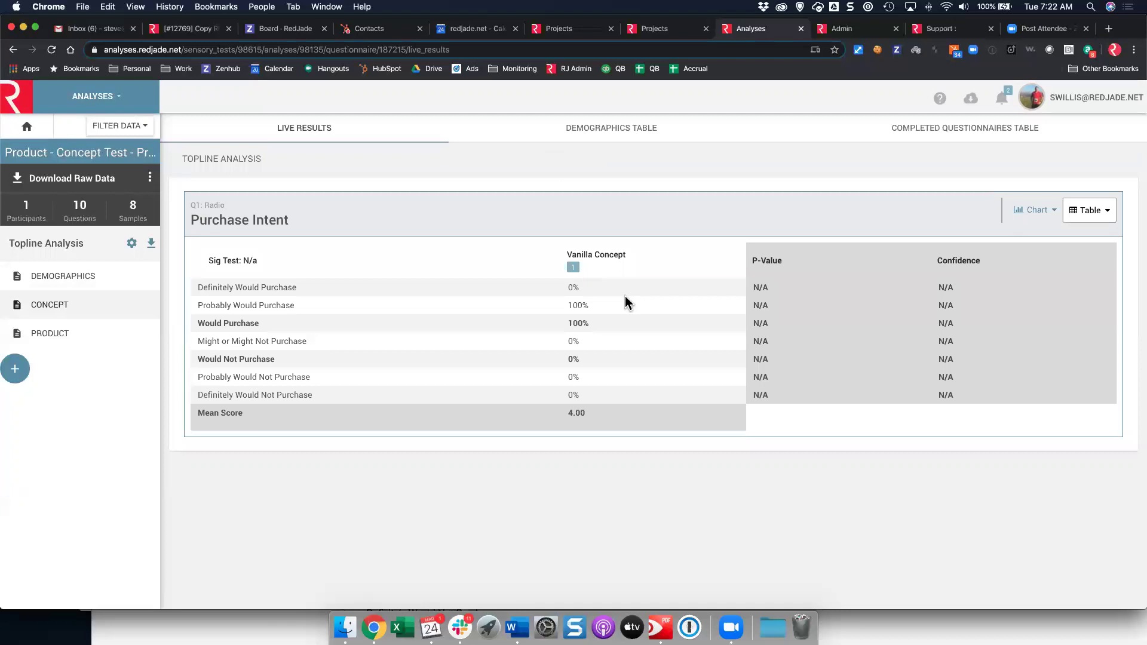
click(62, 334)
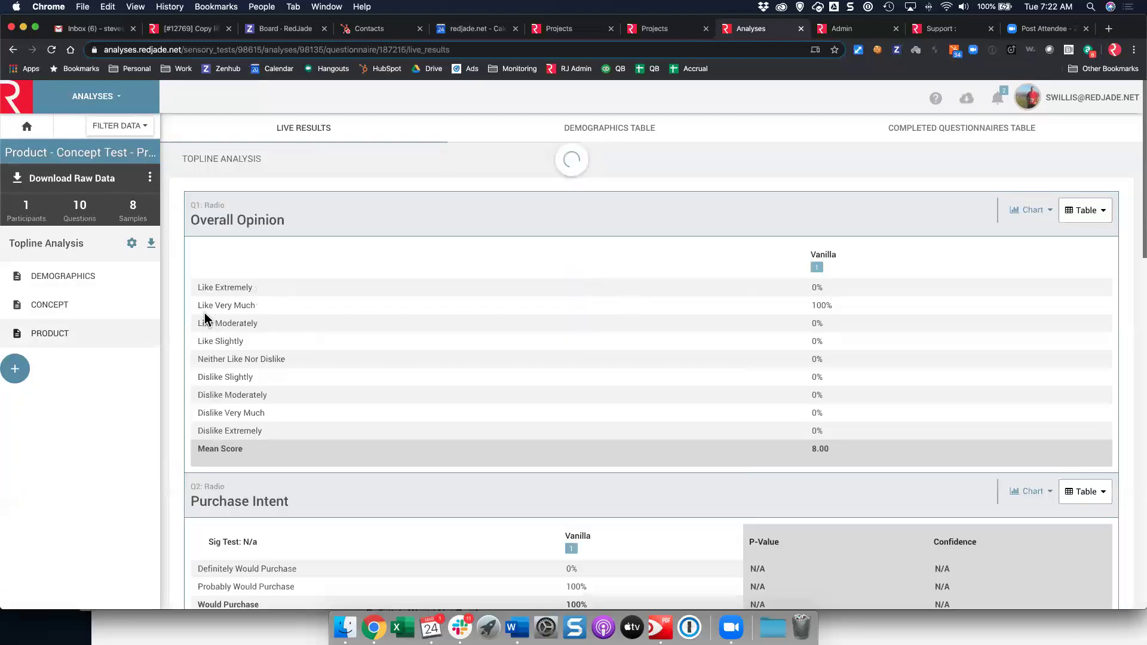